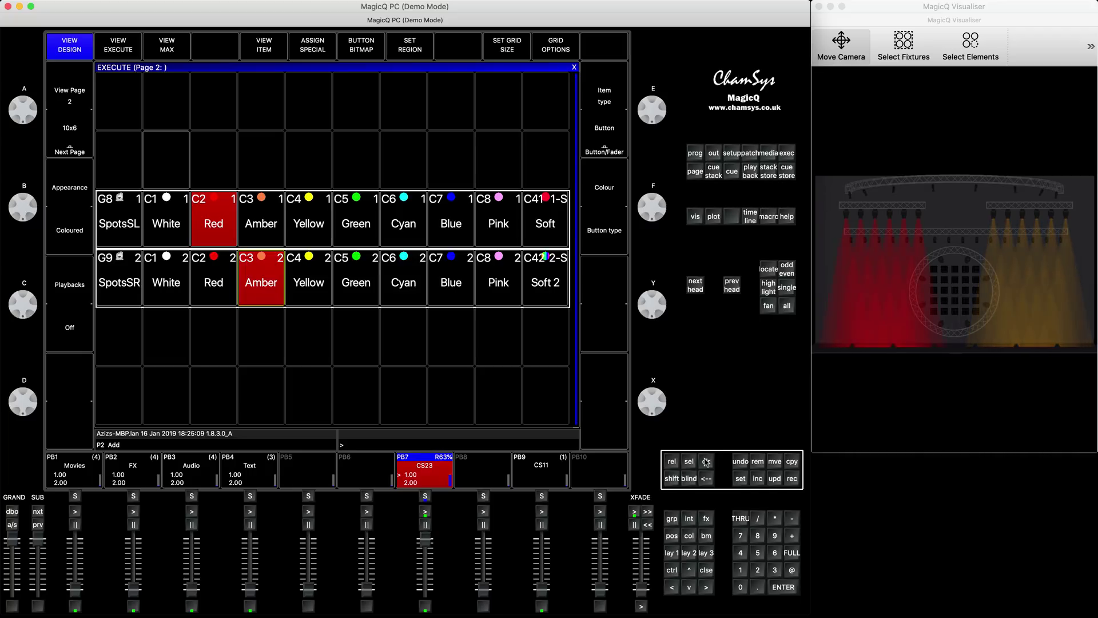
Clear the programmer with CLR, leaving the page 2 colour buttons and CS23 chase running
click(709, 461)
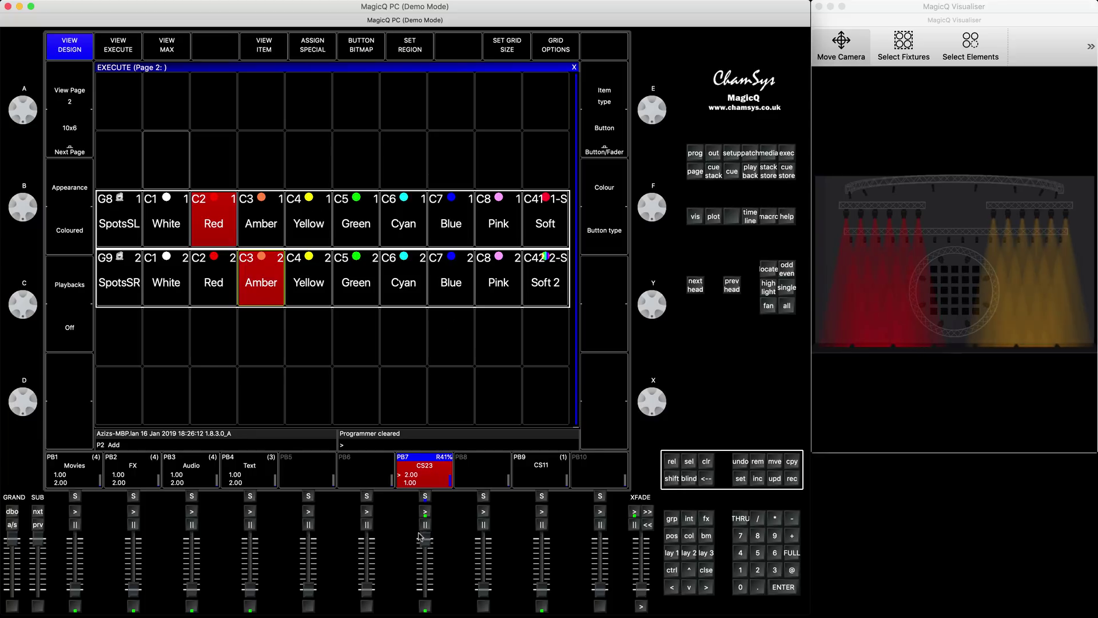
Advance the CS23 chase on PB7 and briefly inspect its cue stack
click(426, 510)
click(425, 496)
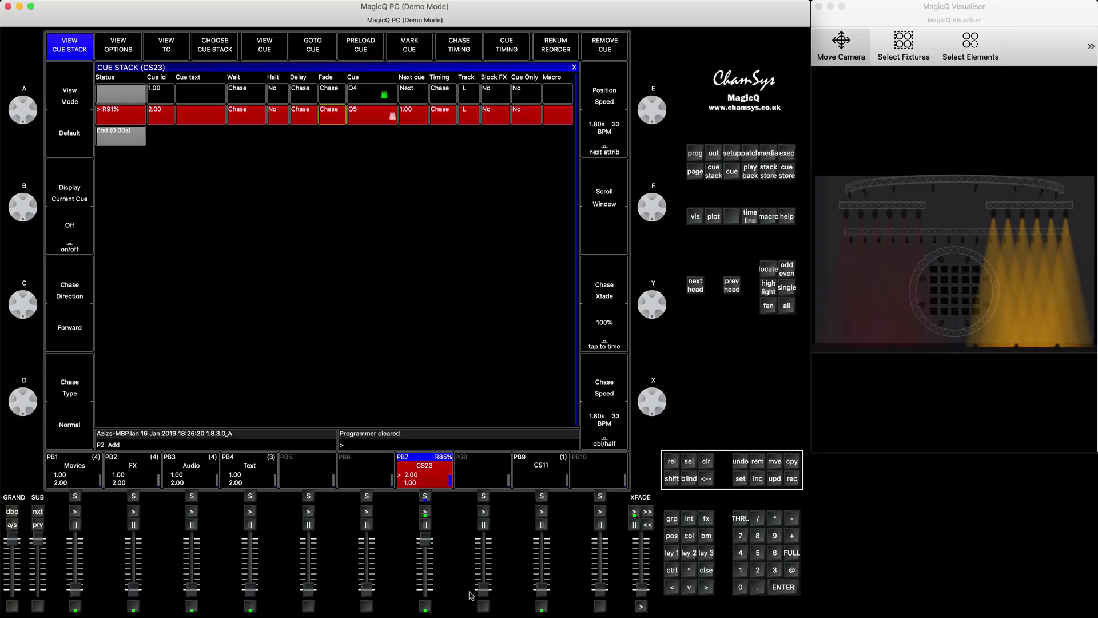
click(707, 569)
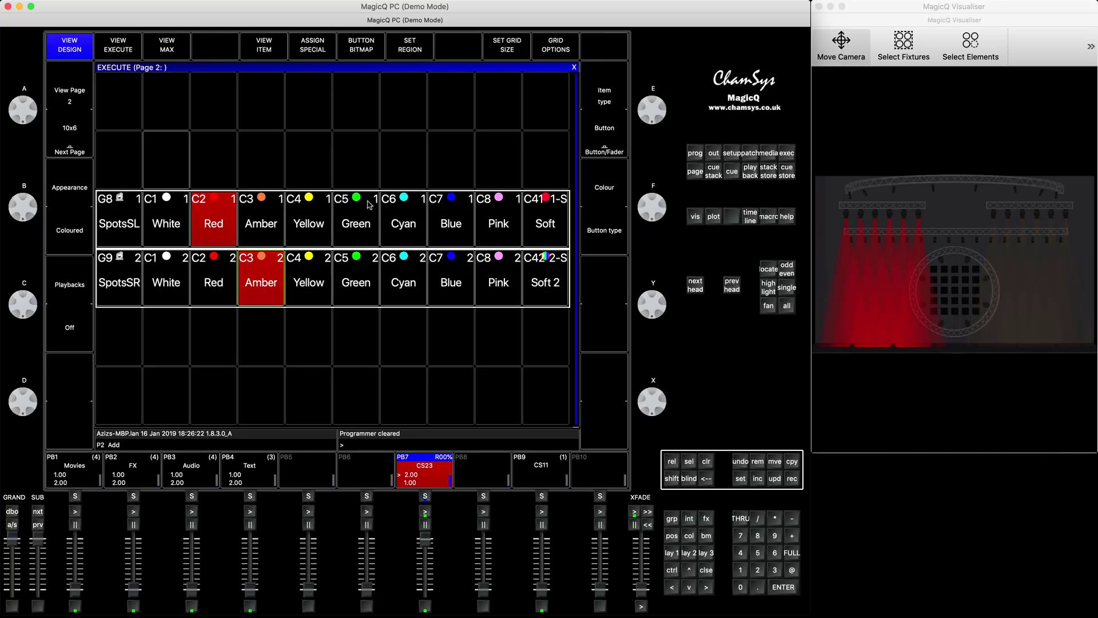
Switch SpotsSL to Cyan and SpotsSR to Green, then clear the programmer to darken the stage
click(409, 210)
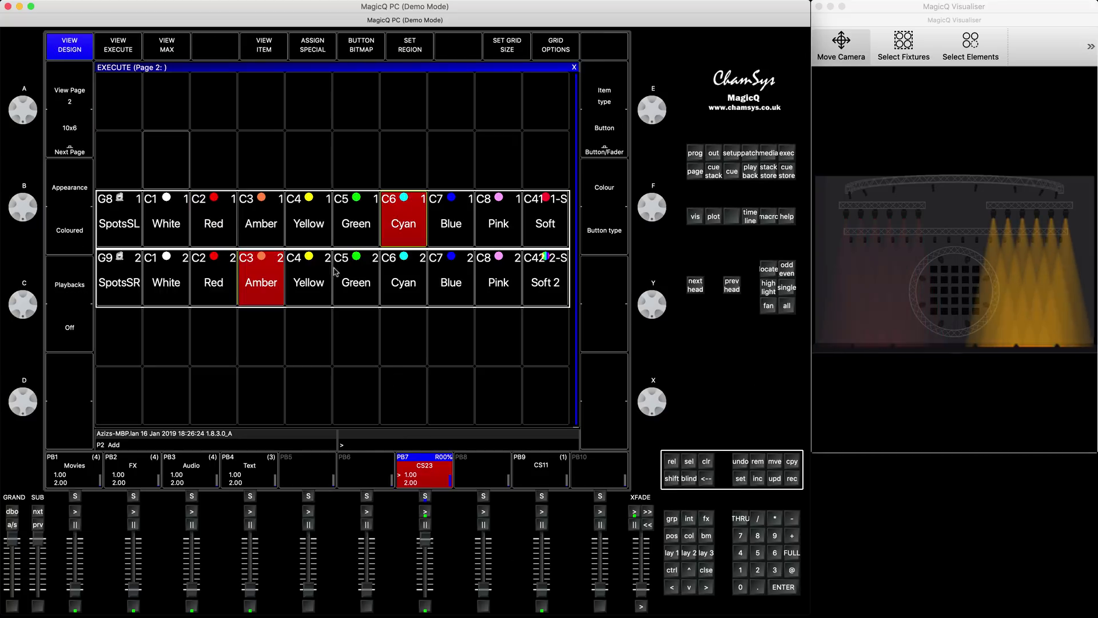
click(345, 280)
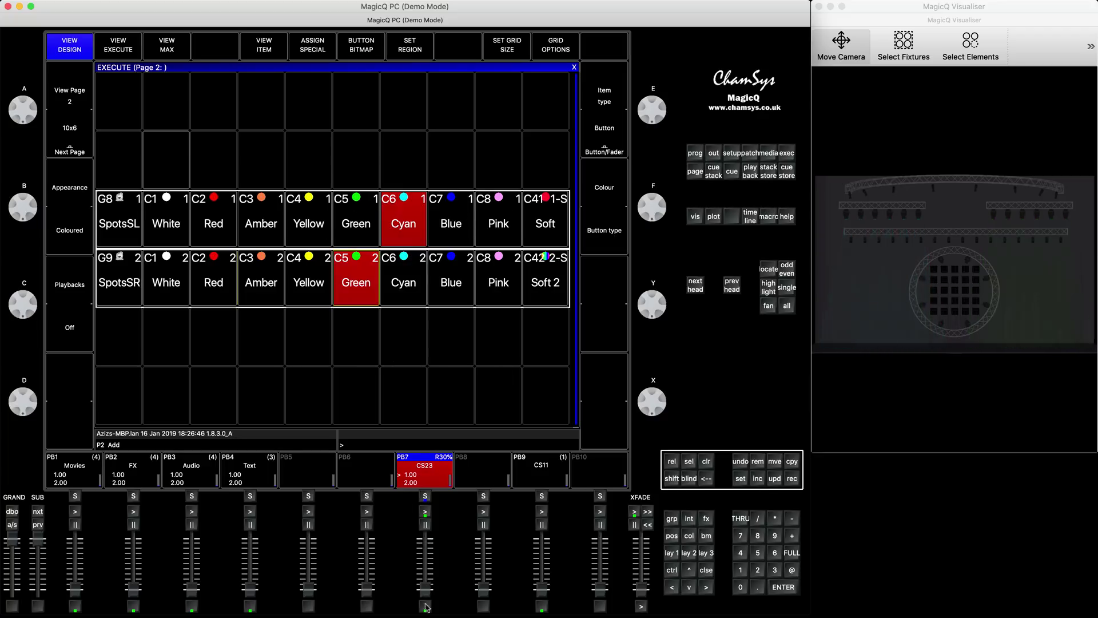
click(706, 458)
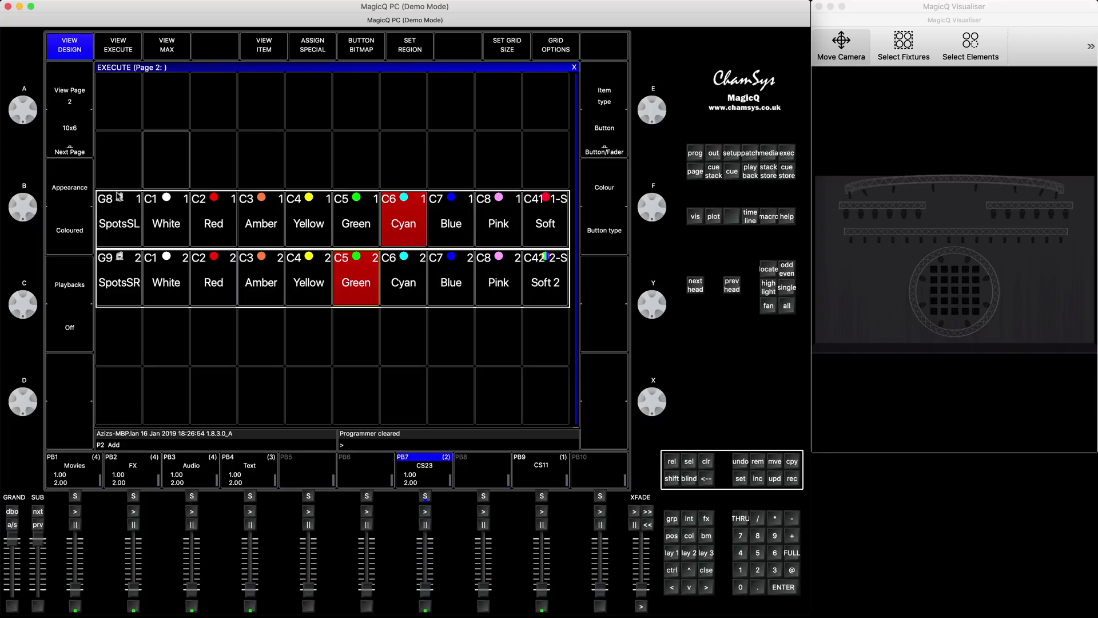
click(116, 207)
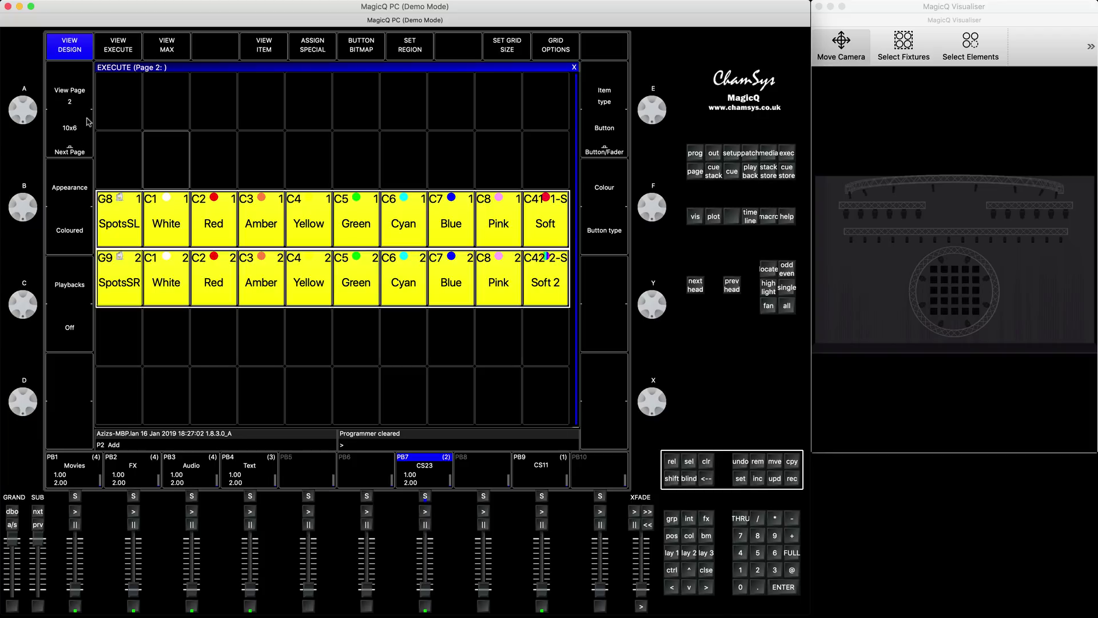
Size empty execute page 3 as a 10x6 grid, then return to the Layout 1 palette windows
click(69, 131)
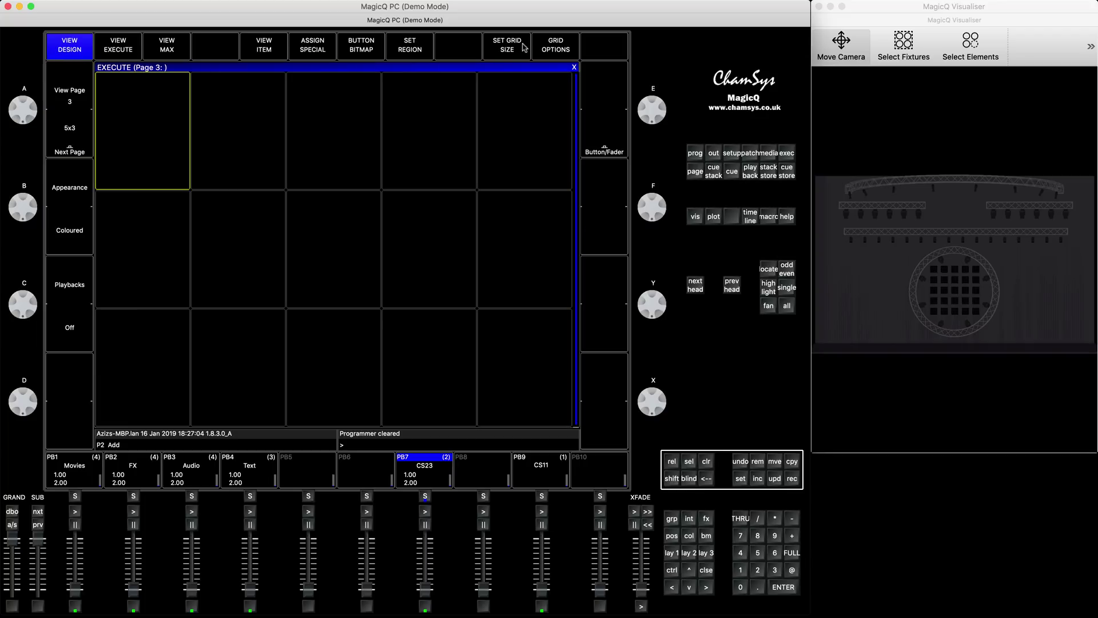
click(489, 48)
click(278, 270)
click(278, 288)
click(324, 180)
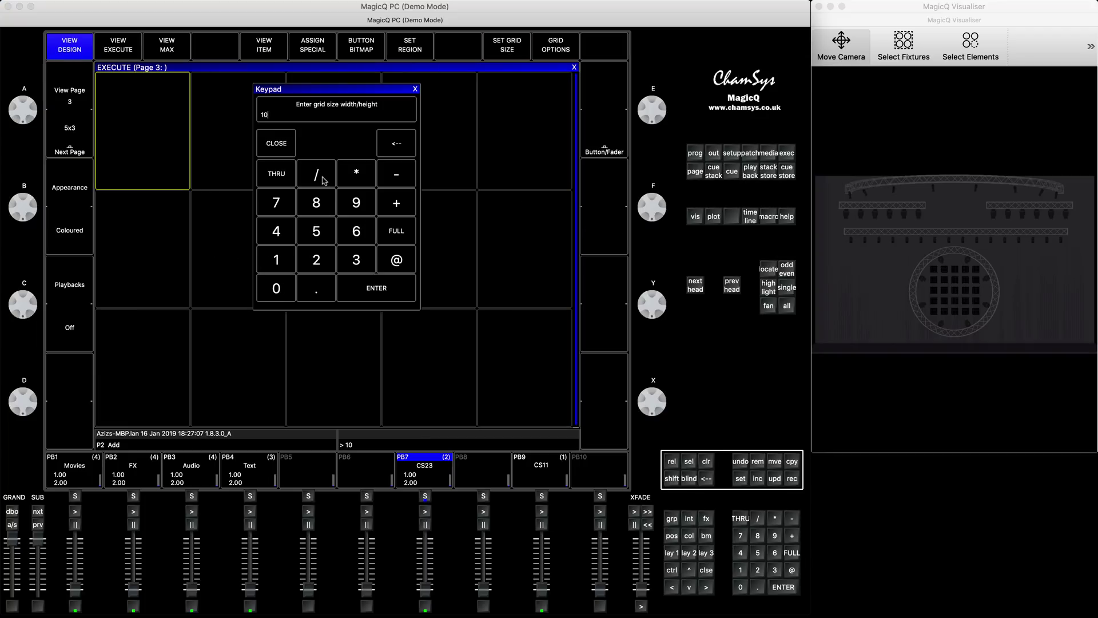
click(359, 229)
click(380, 291)
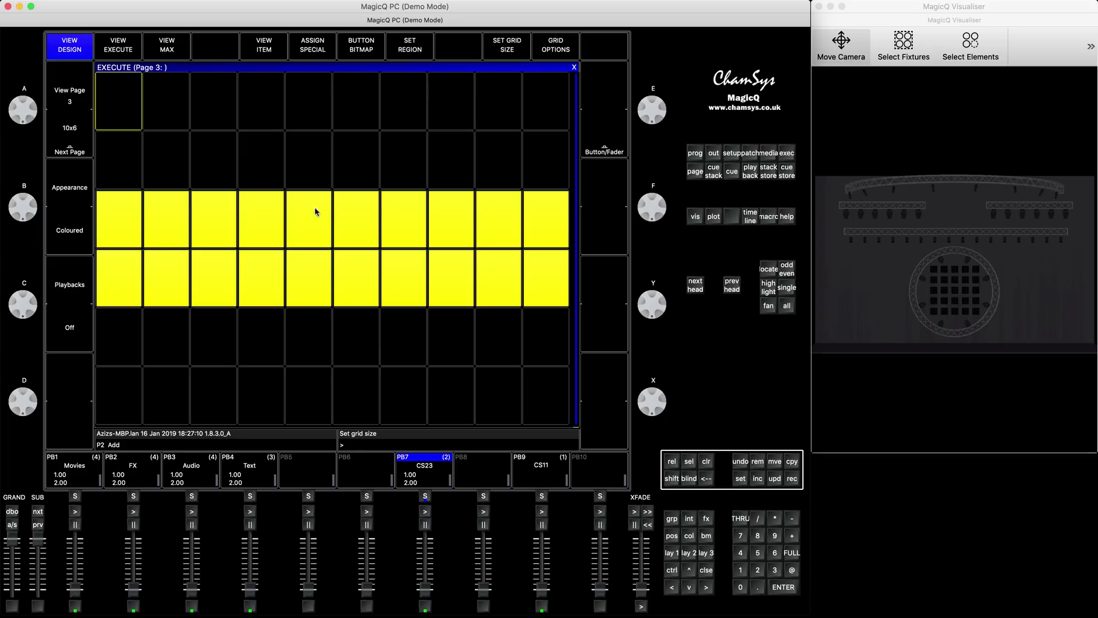
click(374, 221)
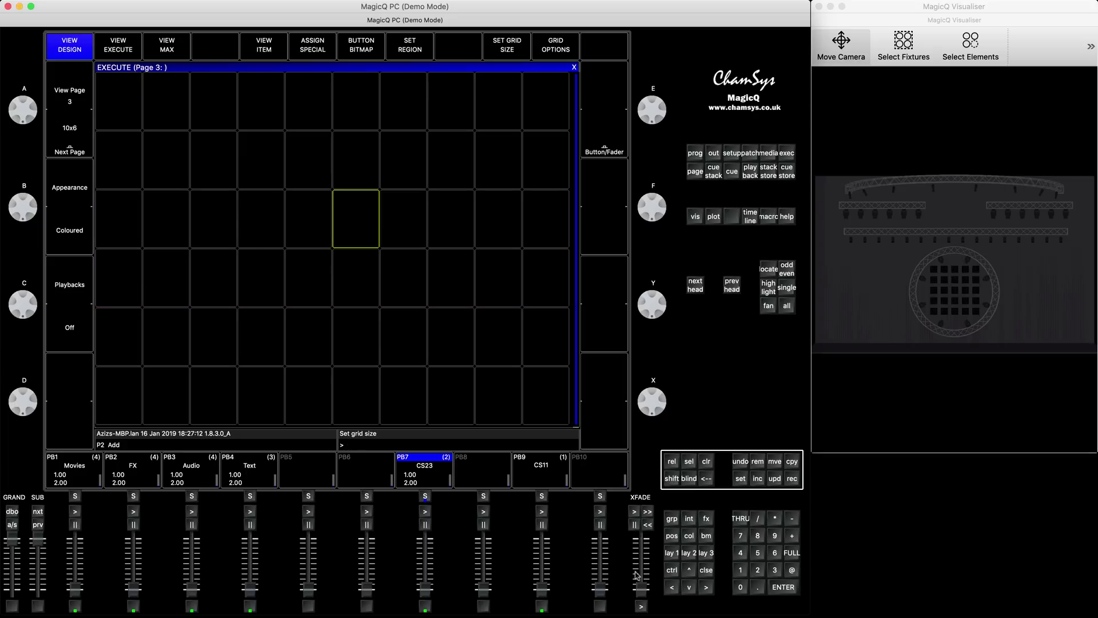
click(672, 558)
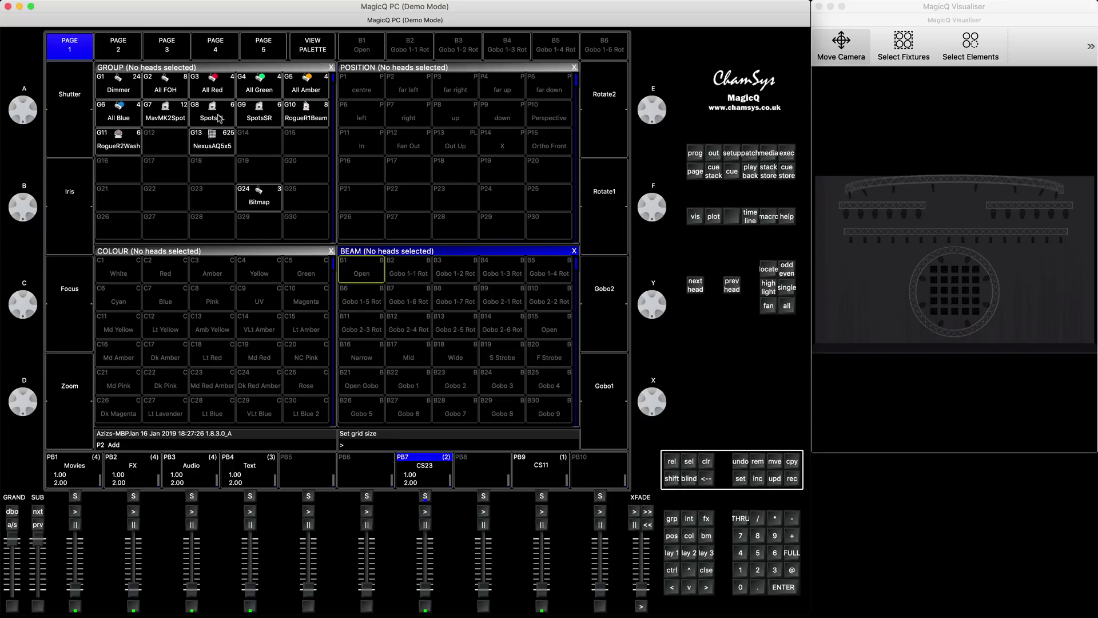
Select the MavMK2Spot group and locate its heads
click(164, 118)
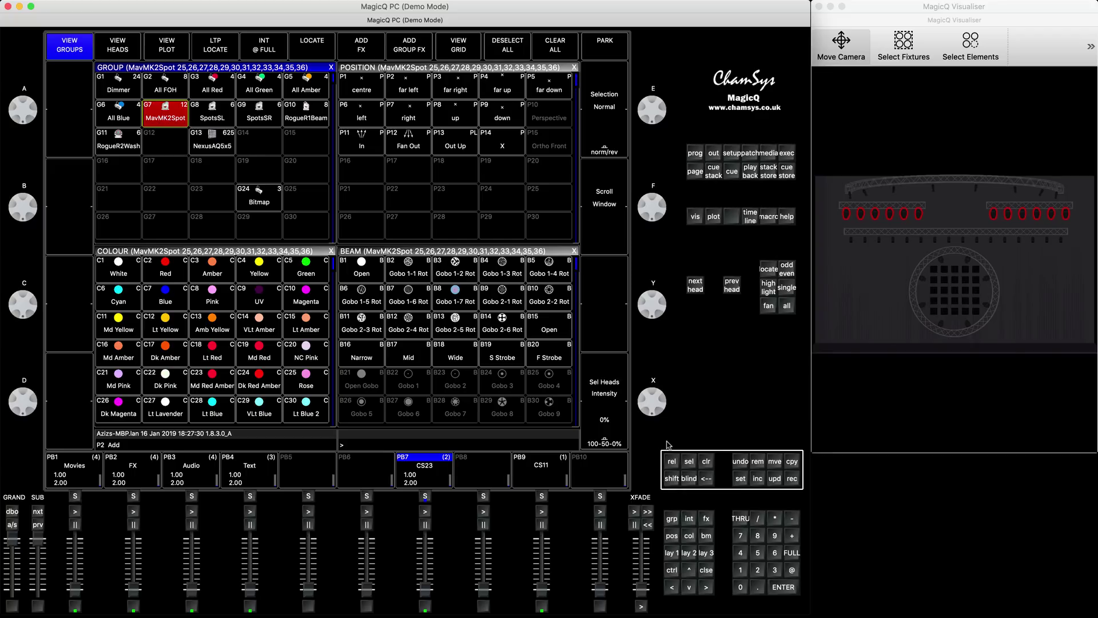
click(769, 271)
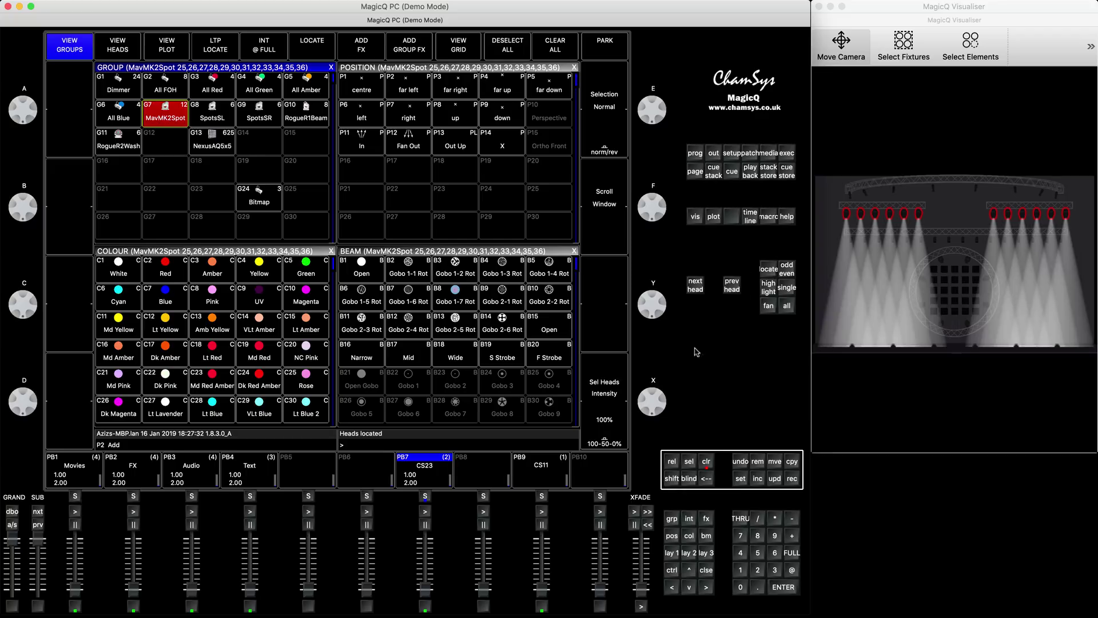
click(242, 256)
scroll(242, 256, down, 8)
scroll(242, 256, down, 1)
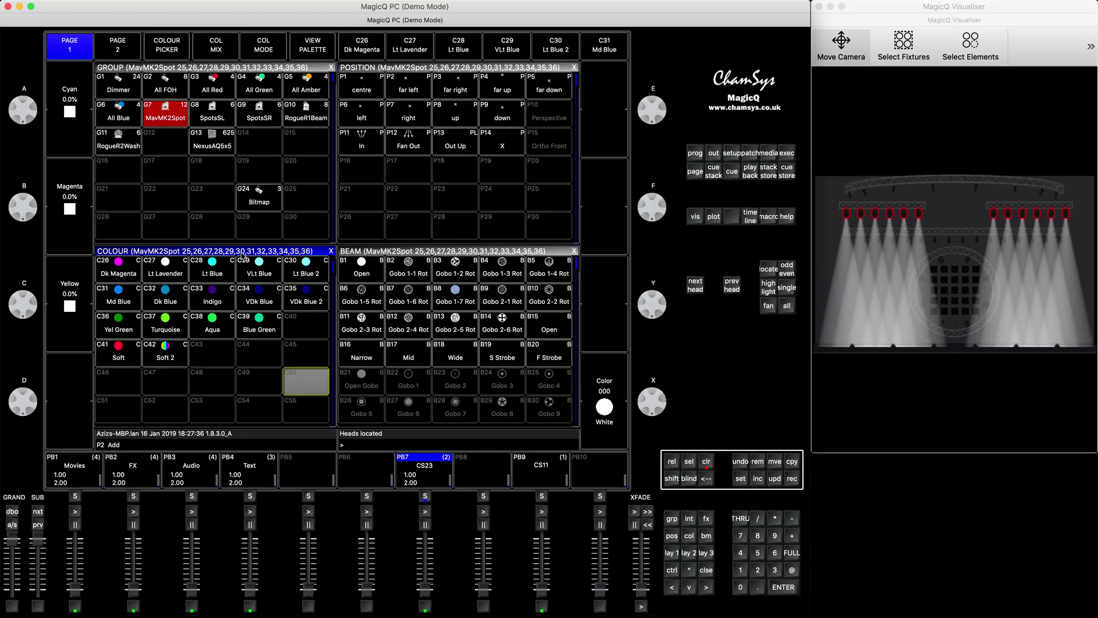
scroll(242, 256, up, 4)
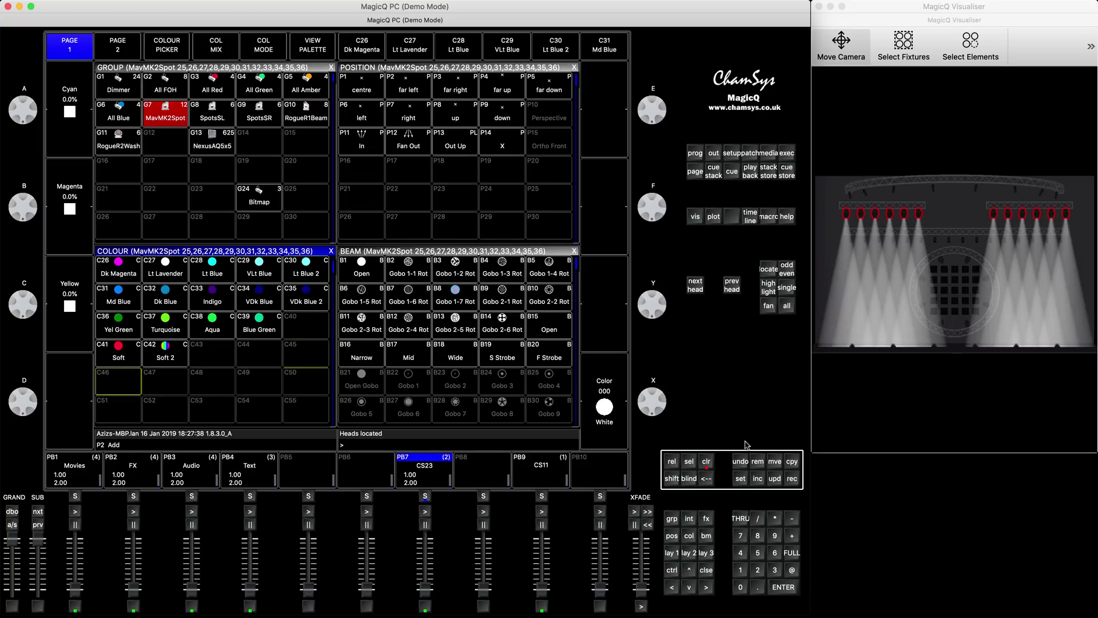
Record the located look into colour palettes C46 and C47, then clear the programmer
click(792, 479)
click(125, 381)
click(792, 479)
click(173, 388)
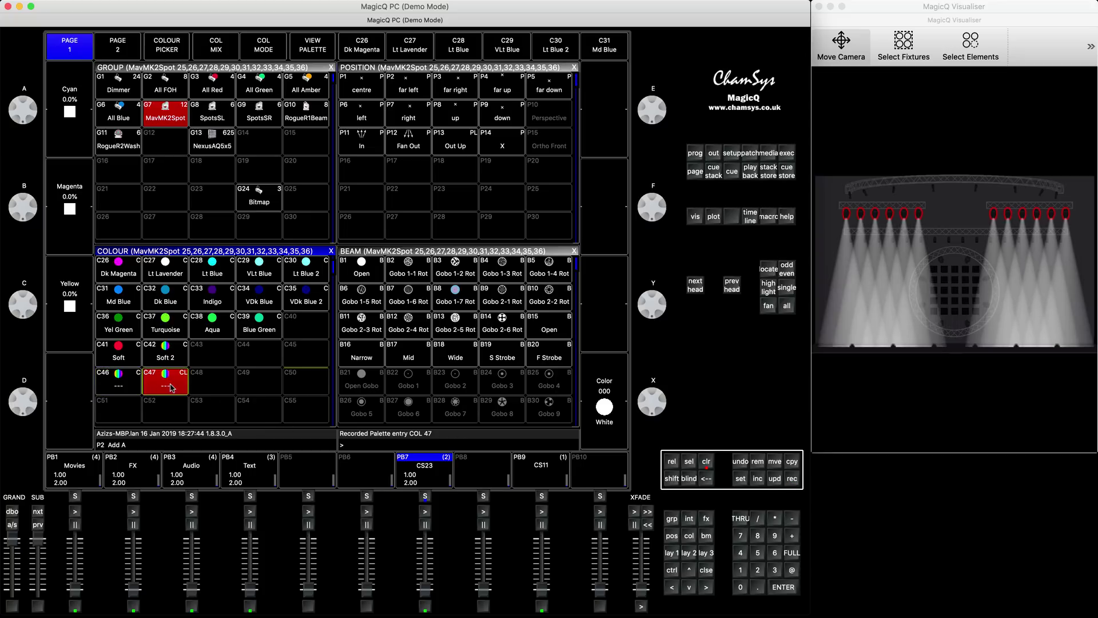
click(707, 462)
click(133, 386)
scroll(132, 386, up, 5)
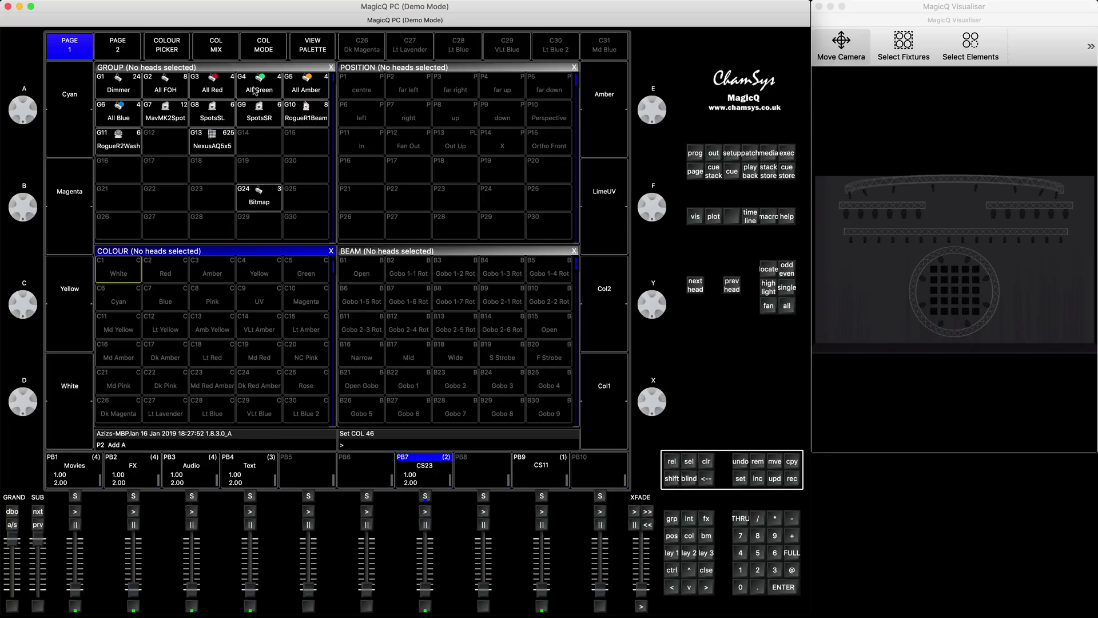
scroll(255, 91, down, 5)
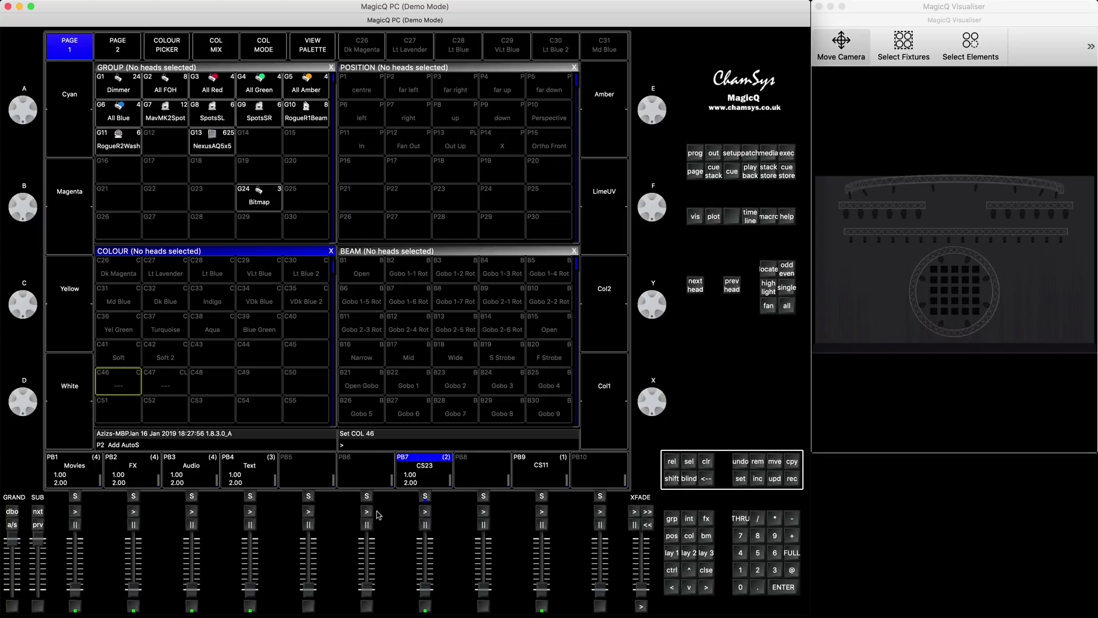
Name colour palette C46 'Soft 3'
click(741, 478)
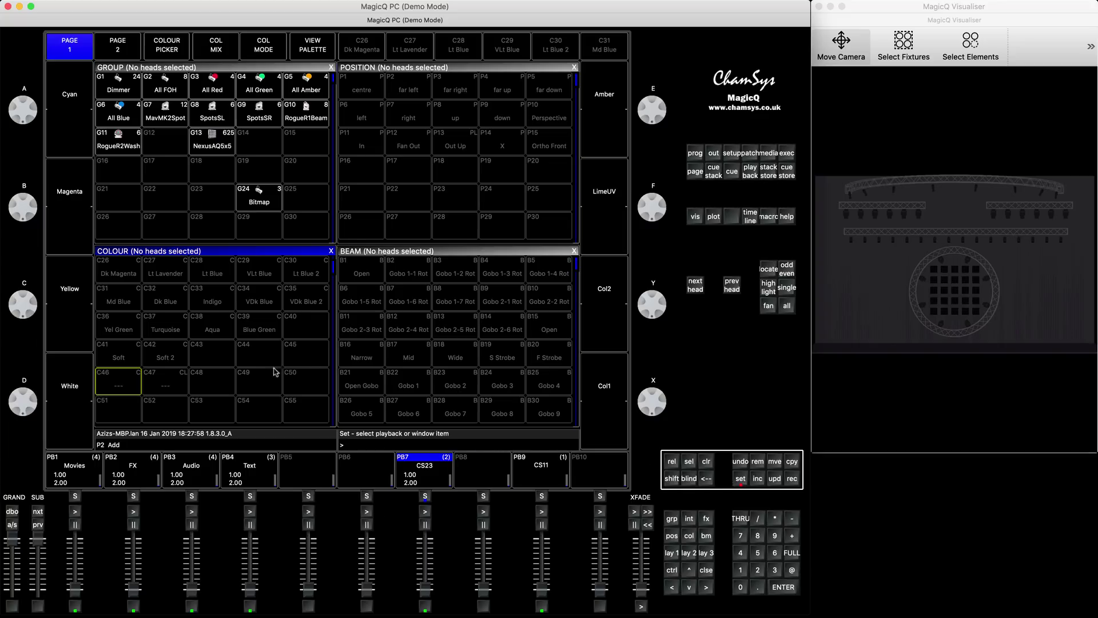
click(120, 390)
text(Soft 3)
key(Return)
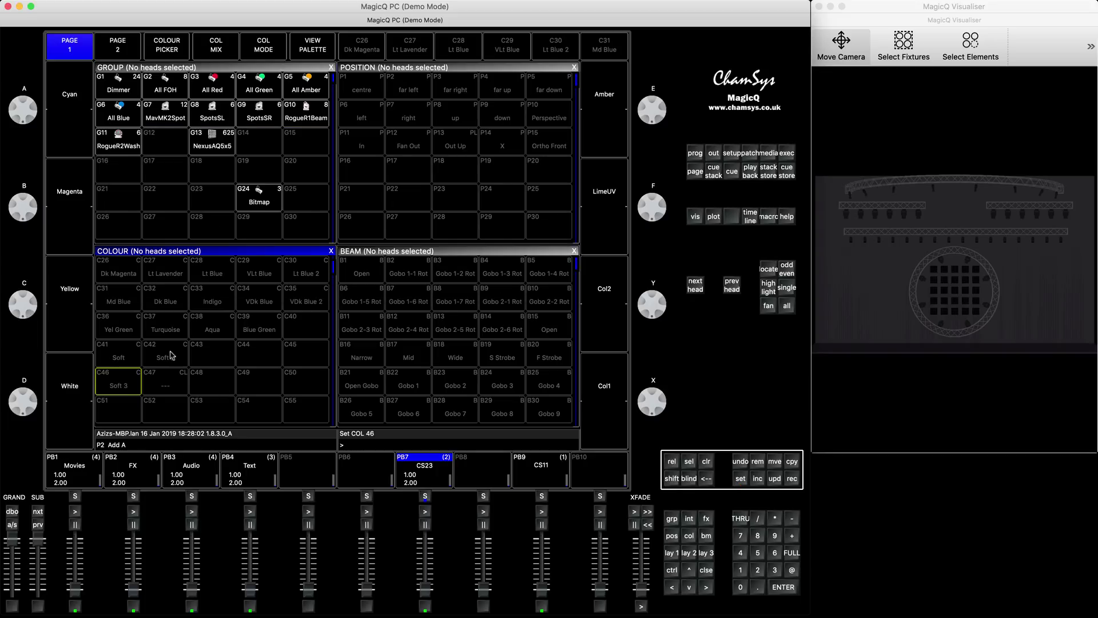
Name colour palette C47 'Soft 4' and view its palette contents
click(741, 479)
click(167, 387)
text(Soft 4)
key(Return)
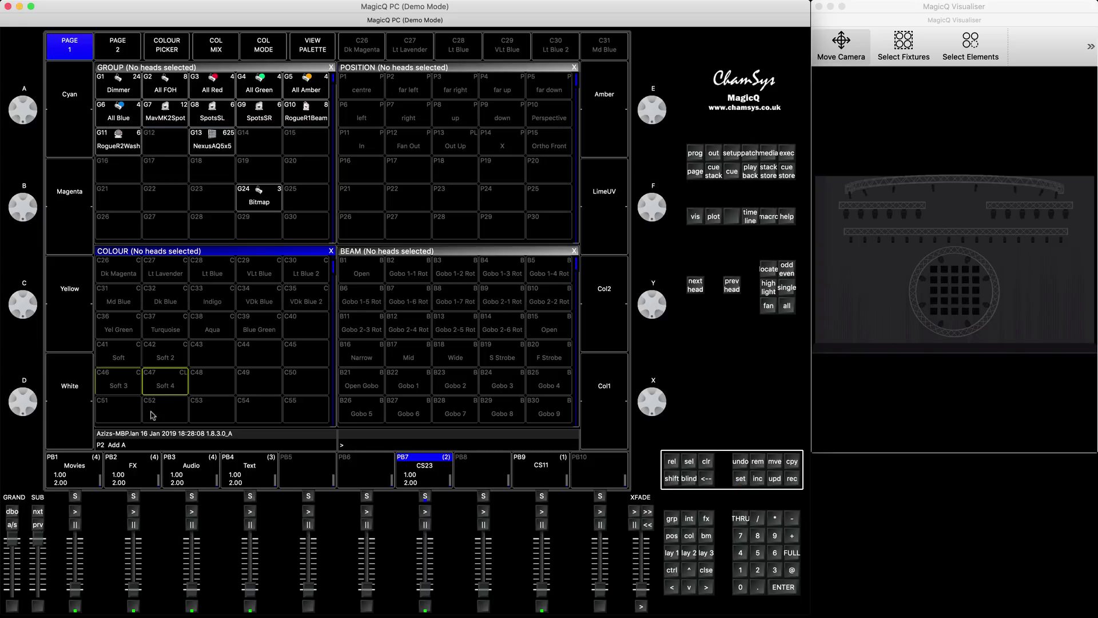
click(313, 48)
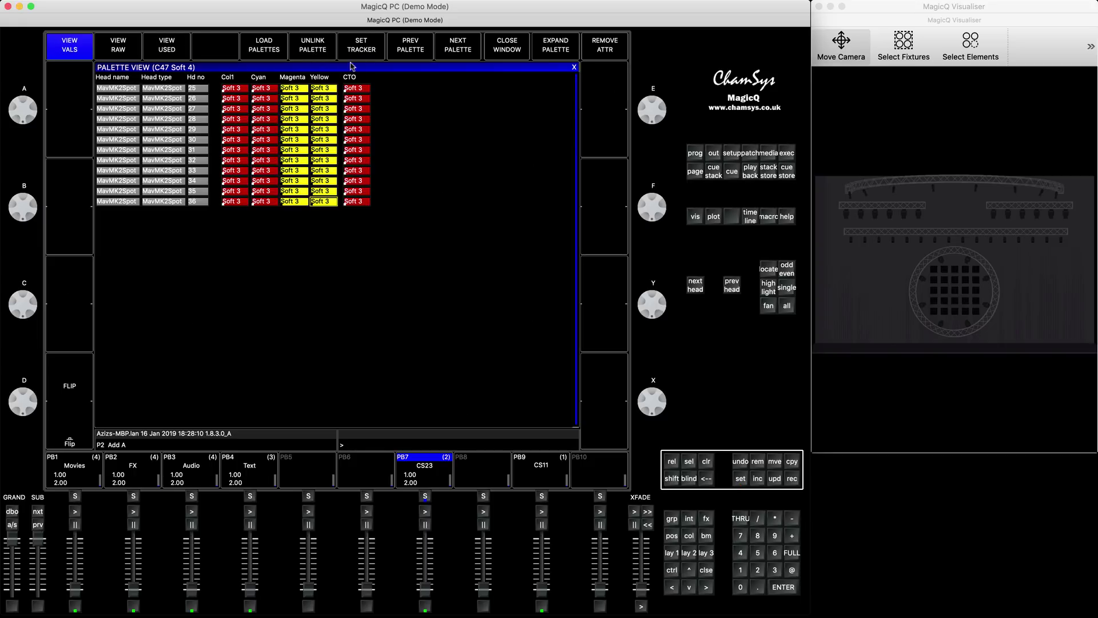
click(312, 48)
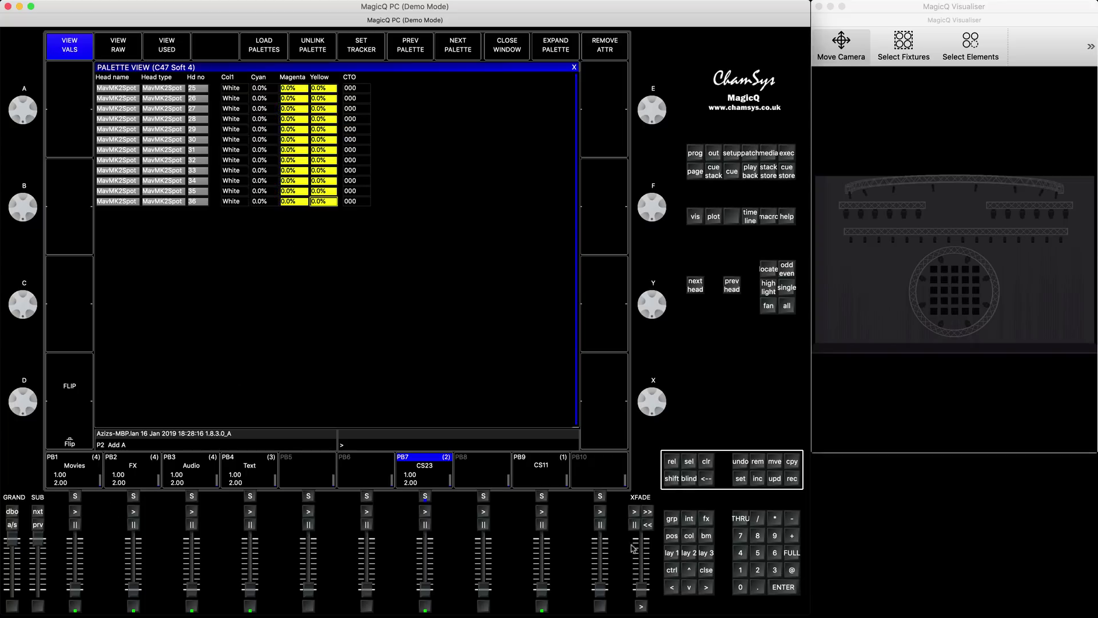
click(707, 576)
key(Left)
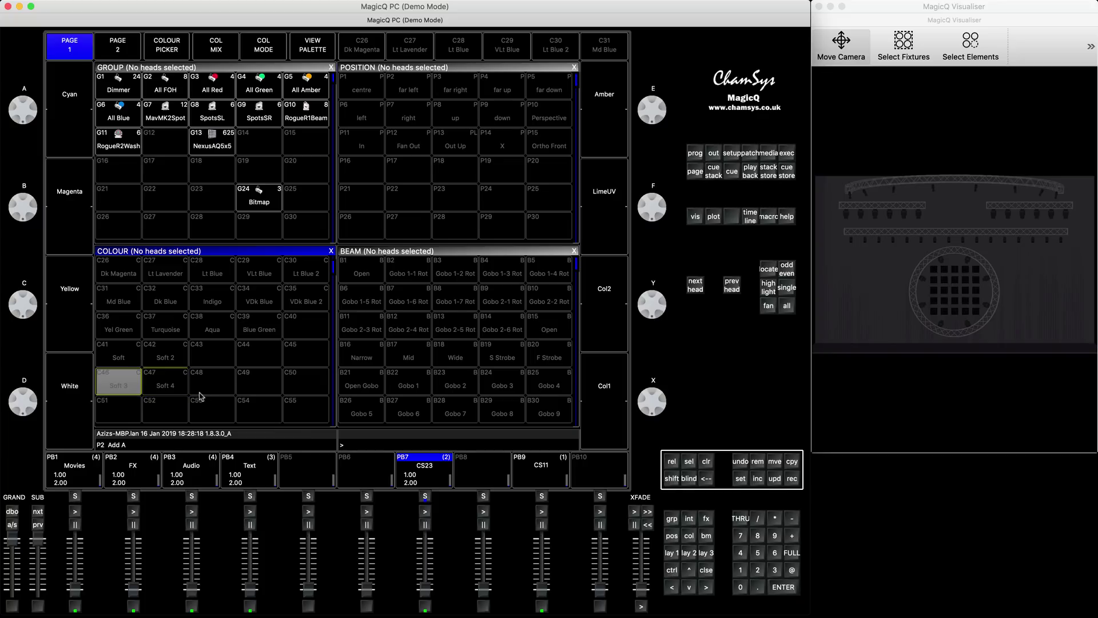
click(314, 45)
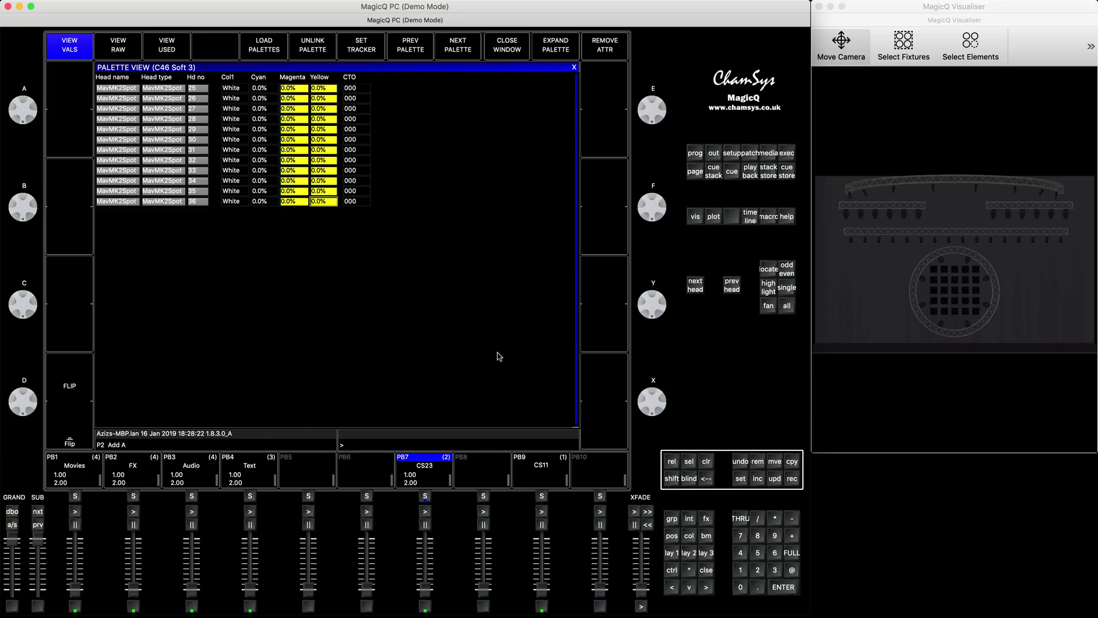
click(707, 462)
click(707, 570)
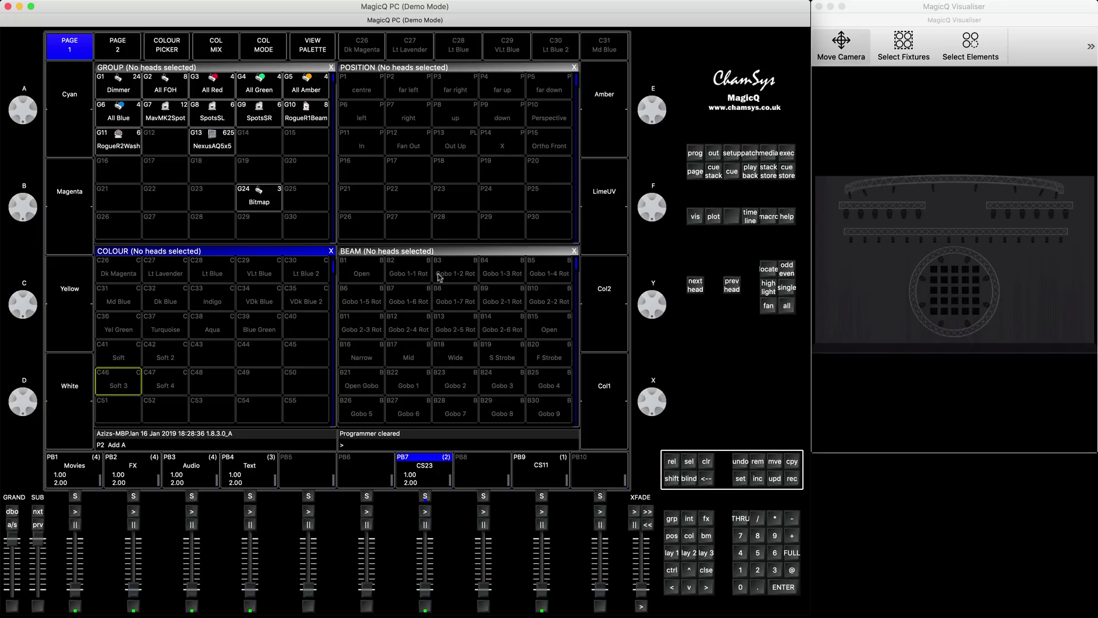
Record G8 SpotsSL at full in C46 Soft 3 as cue 1 on playback 10, then clear
click(211, 118)
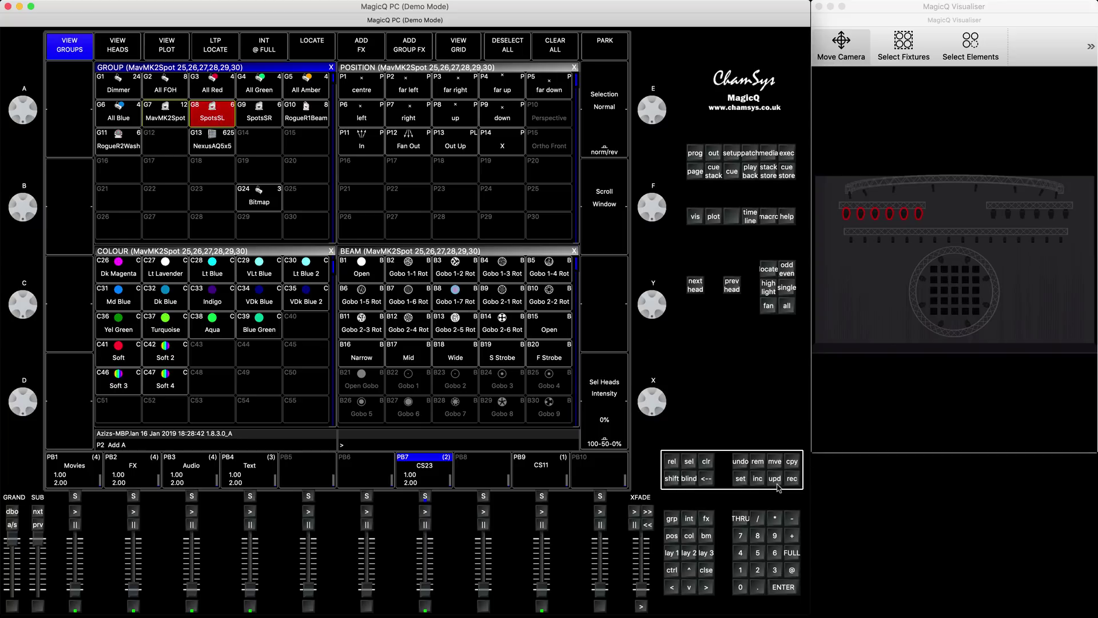
click(792, 571)
click(792, 553)
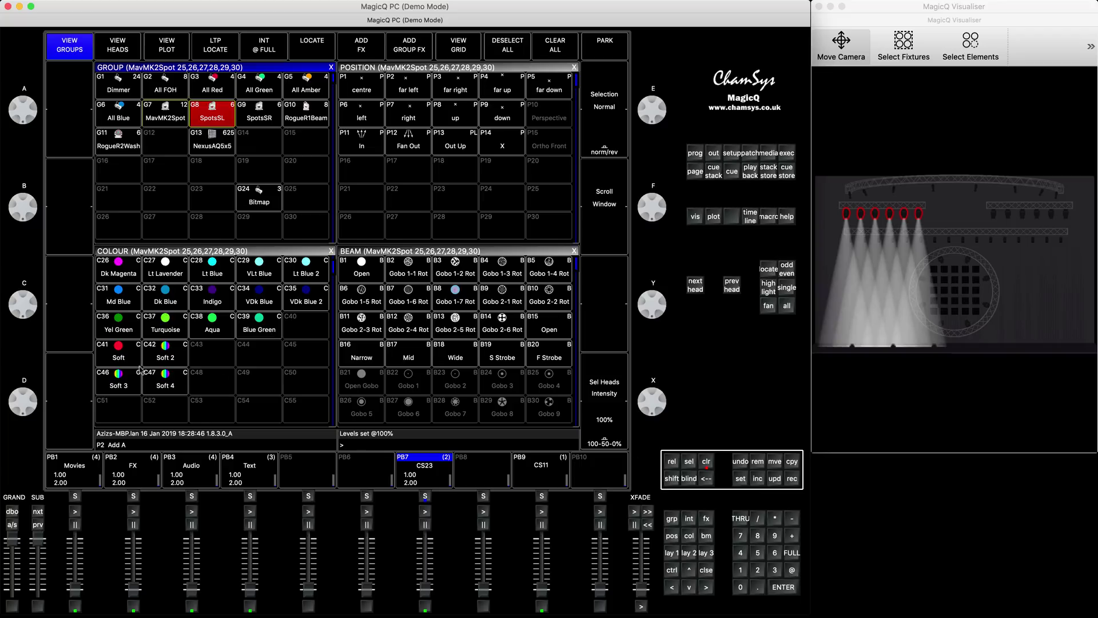
click(112, 381)
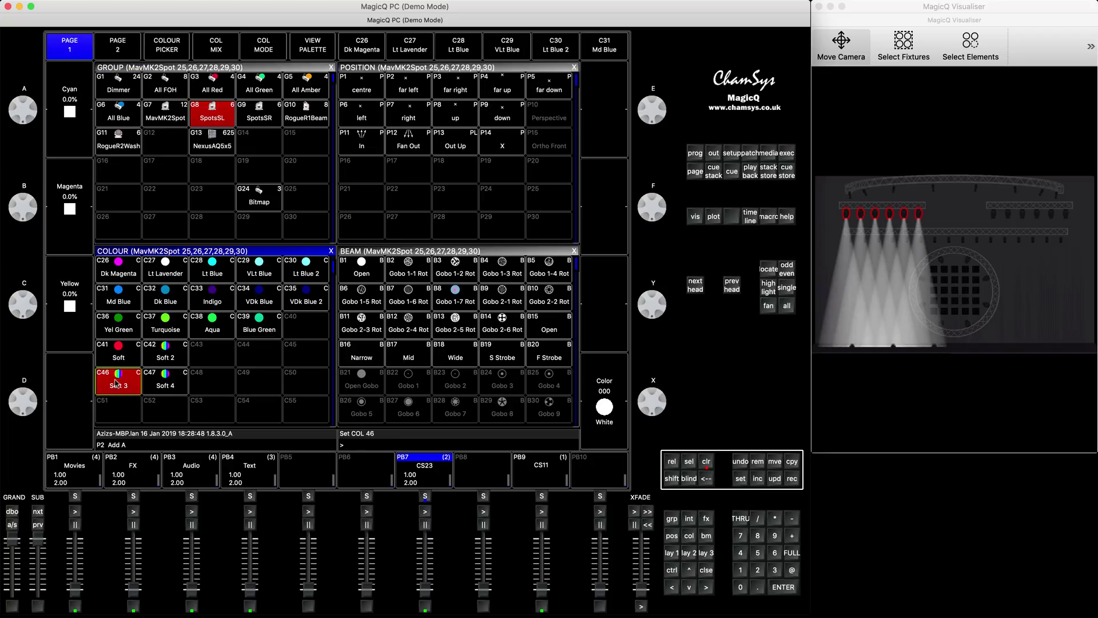
click(792, 479)
click(599, 497)
click(707, 462)
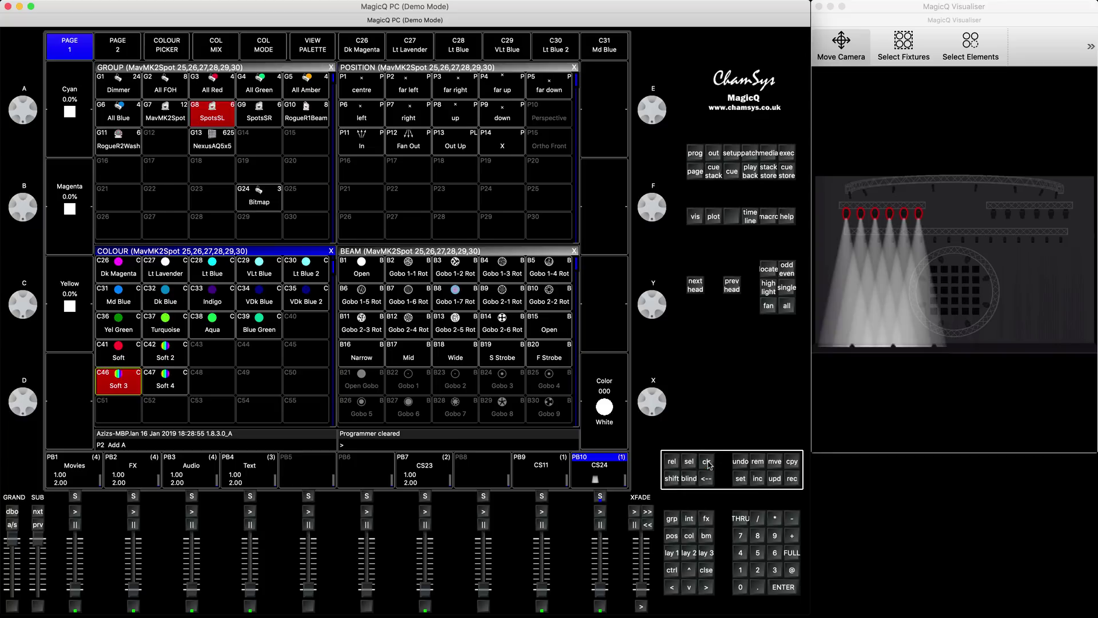
Record G9 SpotsSR at full in C47 Soft 4 as cue 2 on playback 10
click(260, 116)
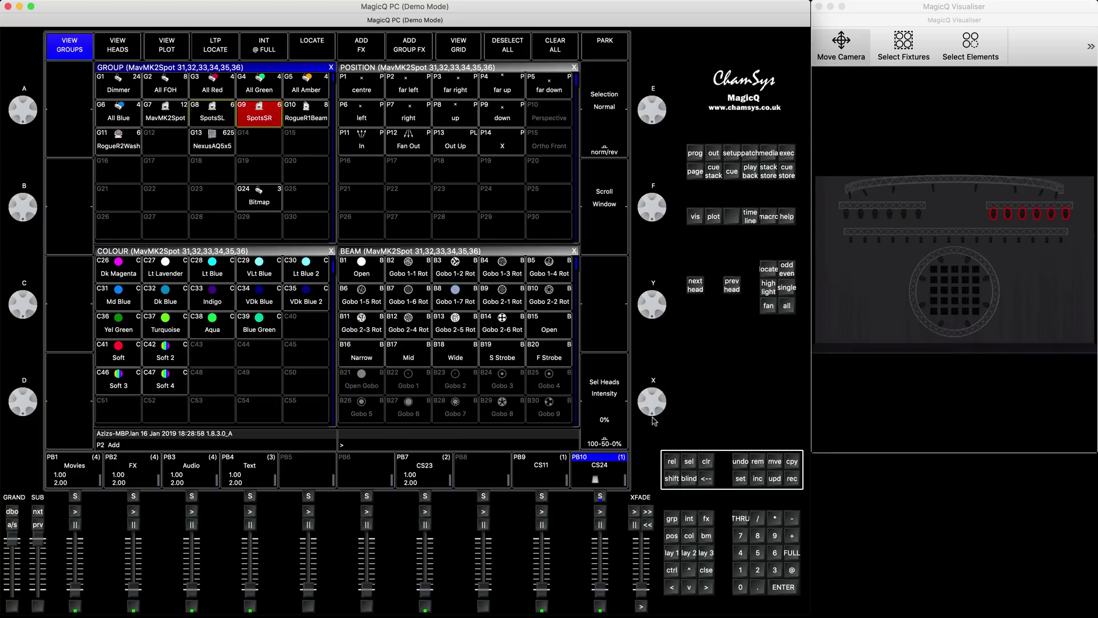
click(792, 553)
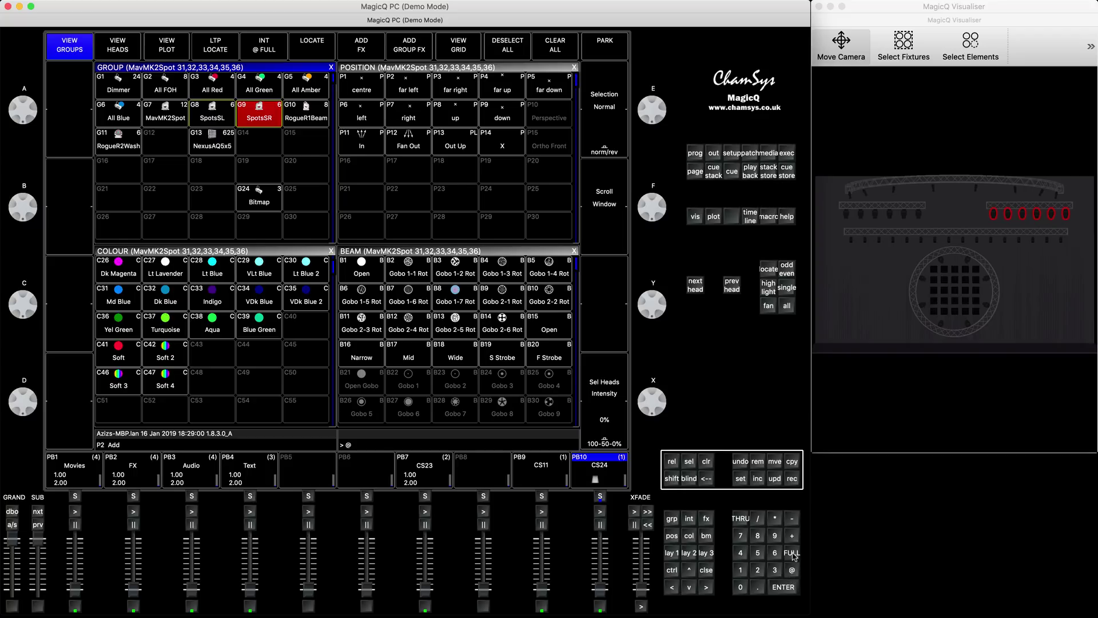
click(165, 382)
click(795, 479)
click(600, 493)
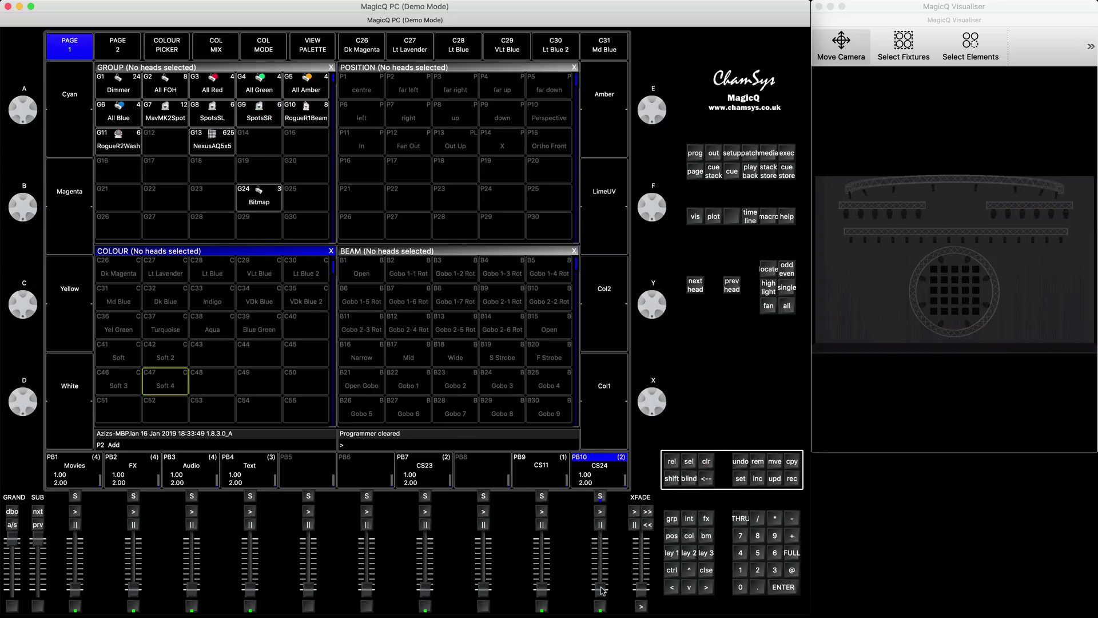
drag(600, 592, 600, 539)
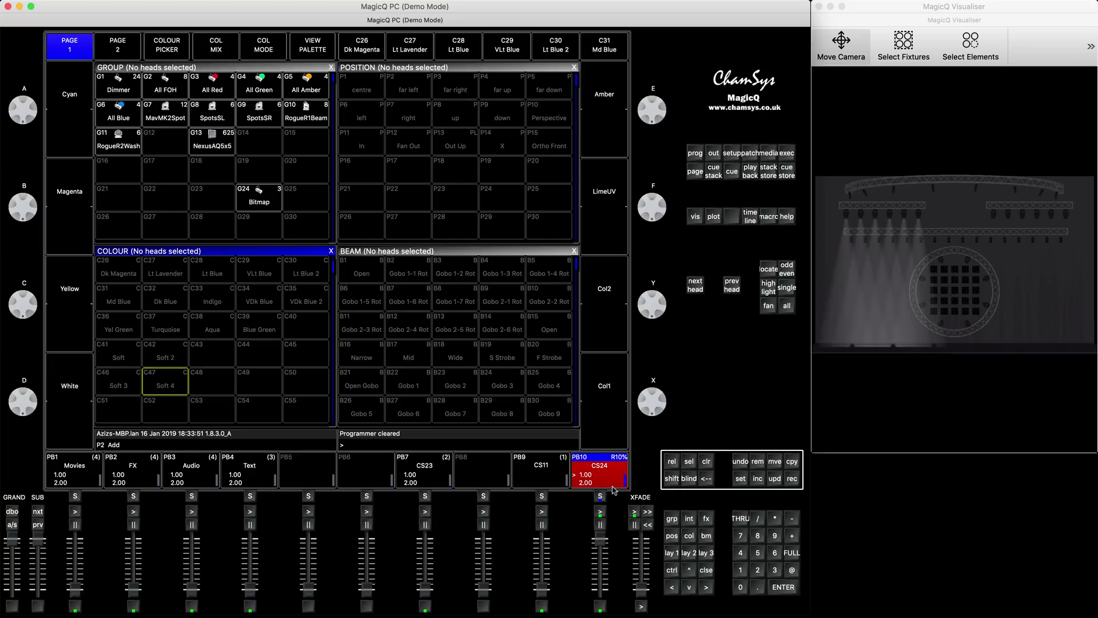
click(600, 496)
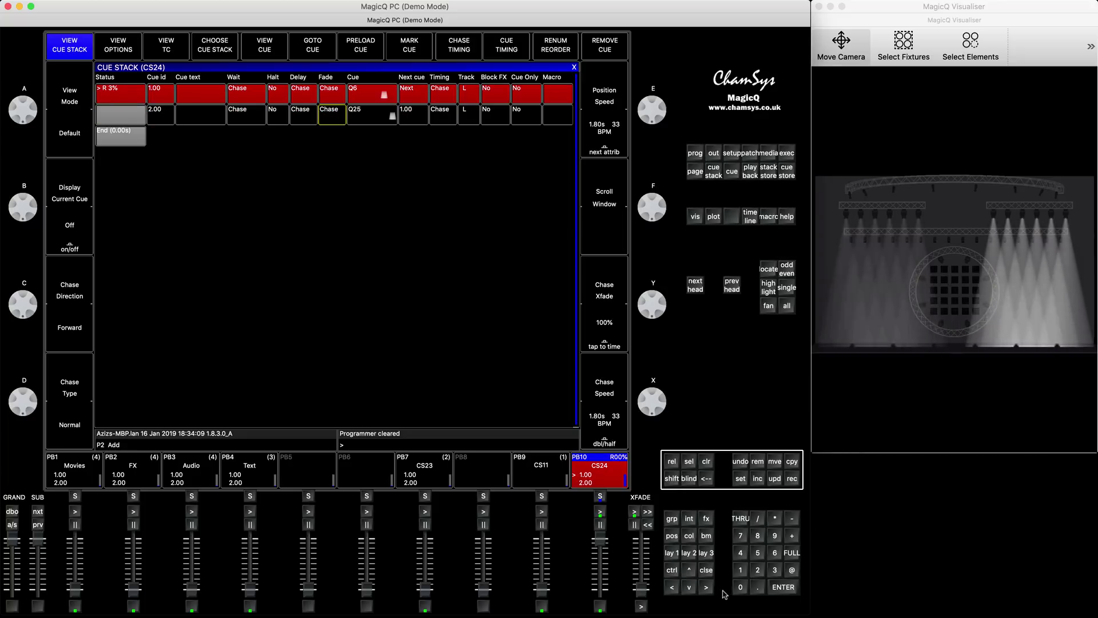
click(707, 570)
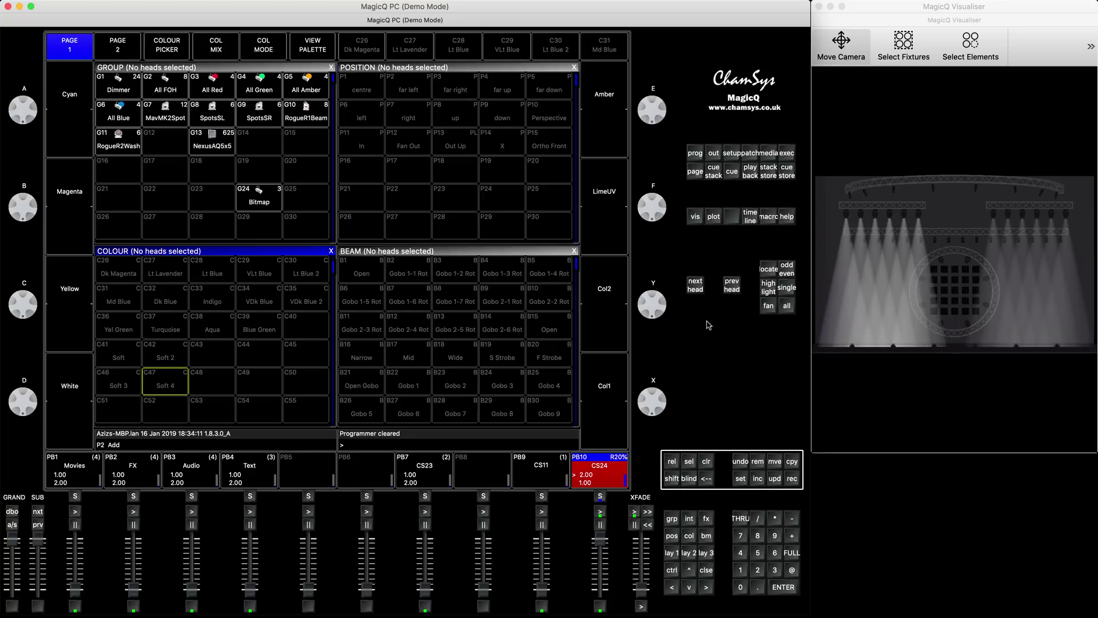
drag(598, 544, 599, 615)
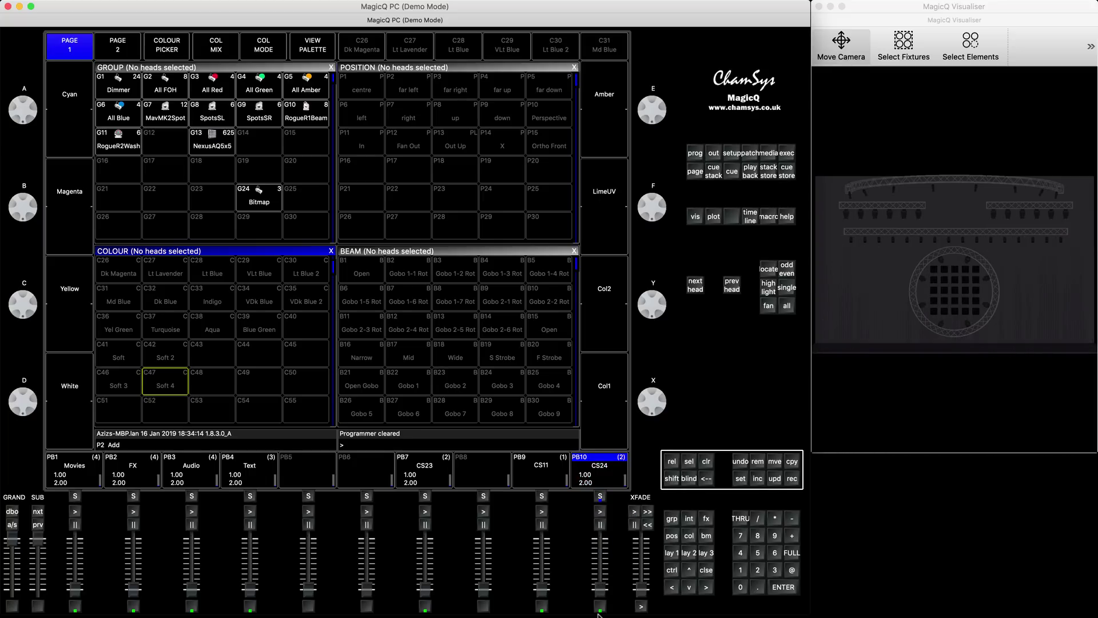
click(787, 153)
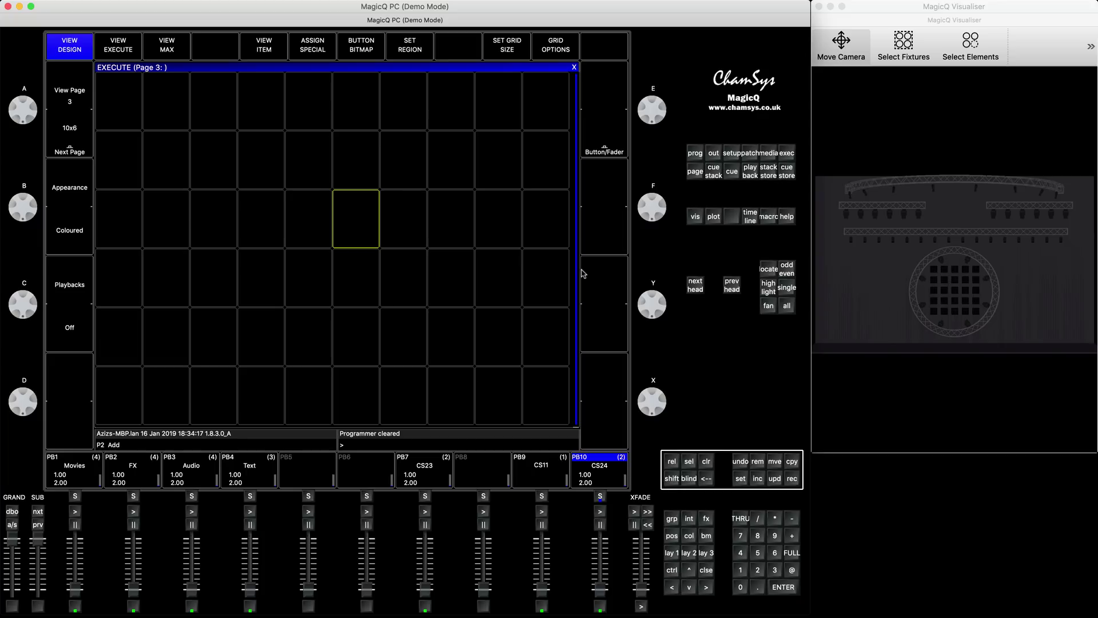
Copy groups SpotsSL and SpotsSR into the top-left cell of execute page 3
click(706, 571)
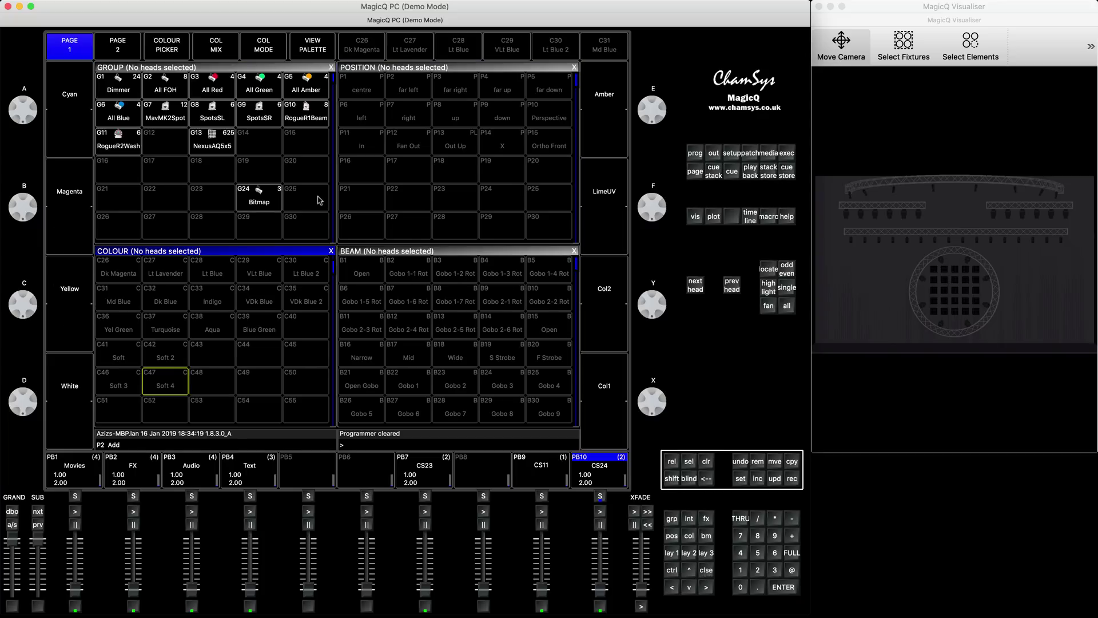
click(792, 461)
drag(197, 116, 261, 118)
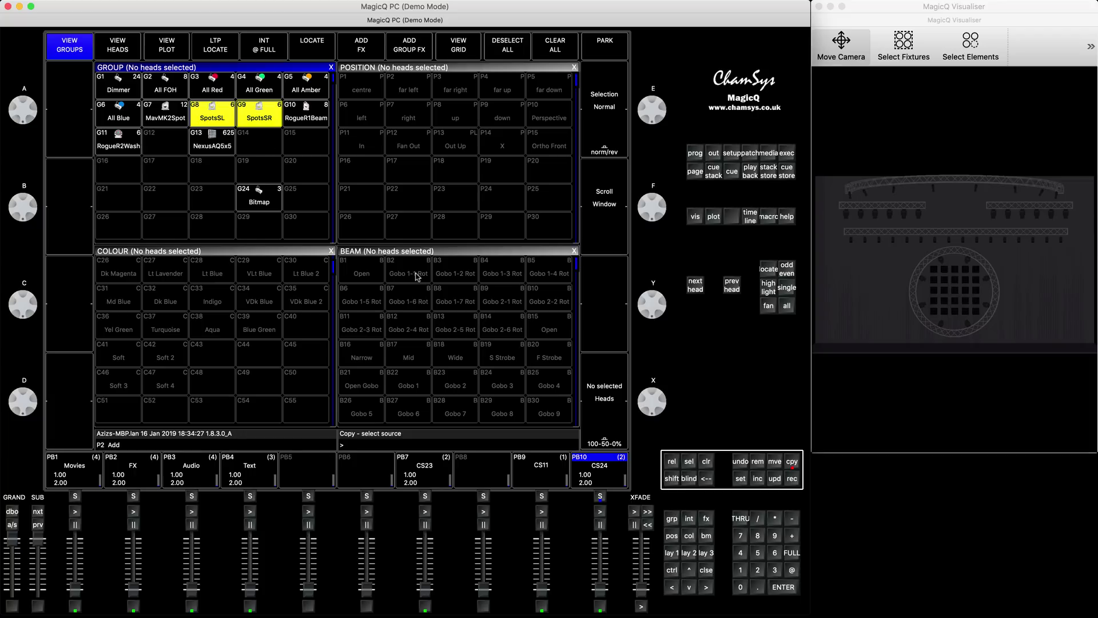
key(Return)
click(787, 153)
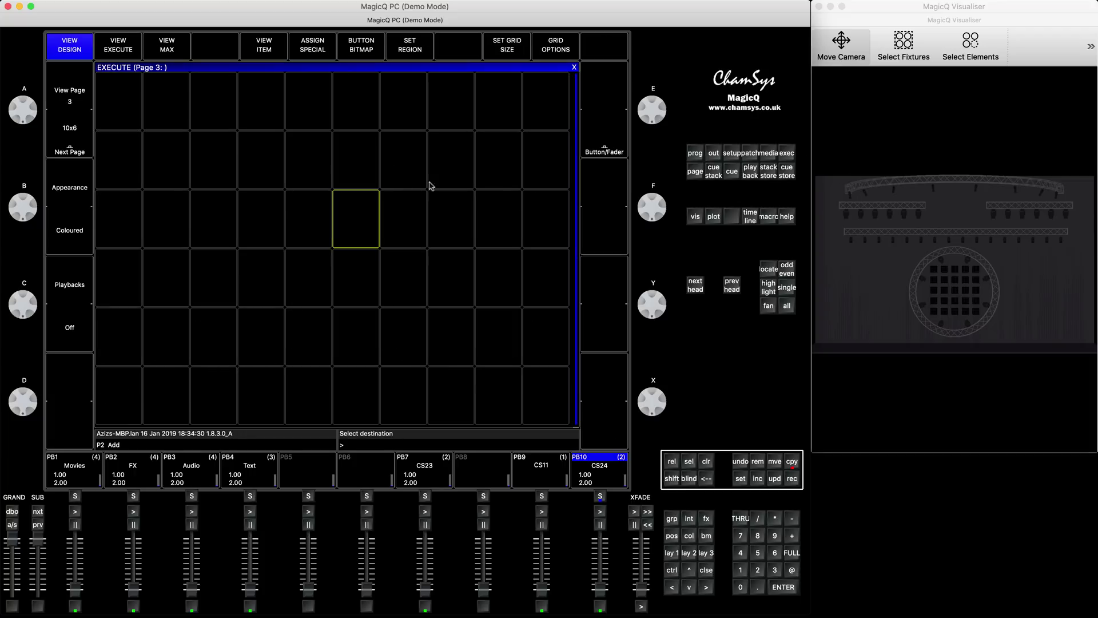
click(121, 118)
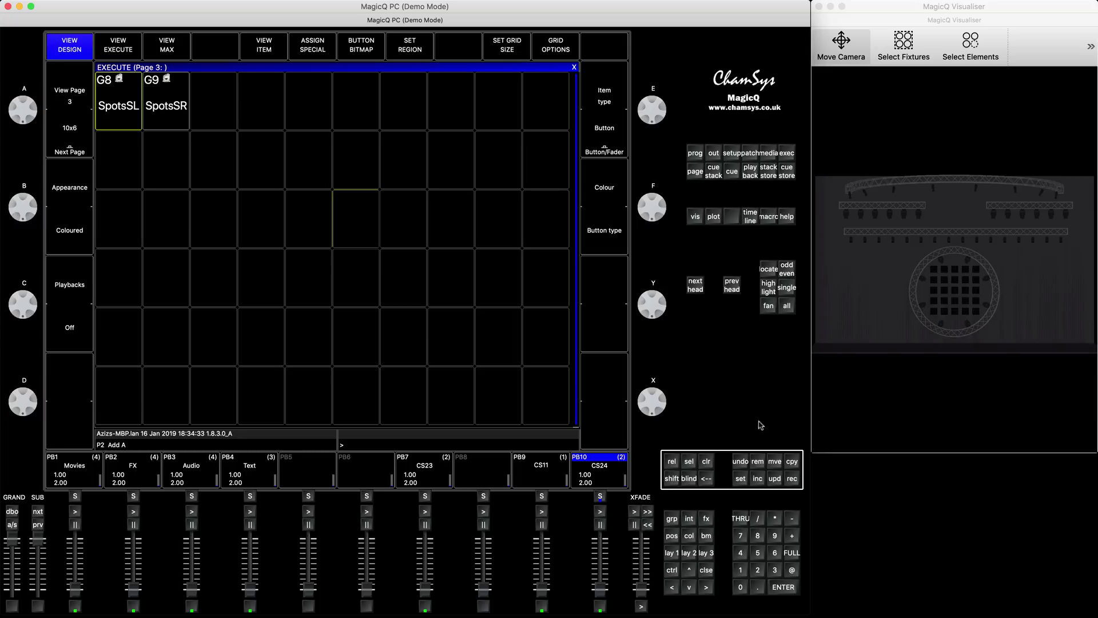
Move SpotsSR to row 2, column 1, then return to Layout 1
click(775, 462)
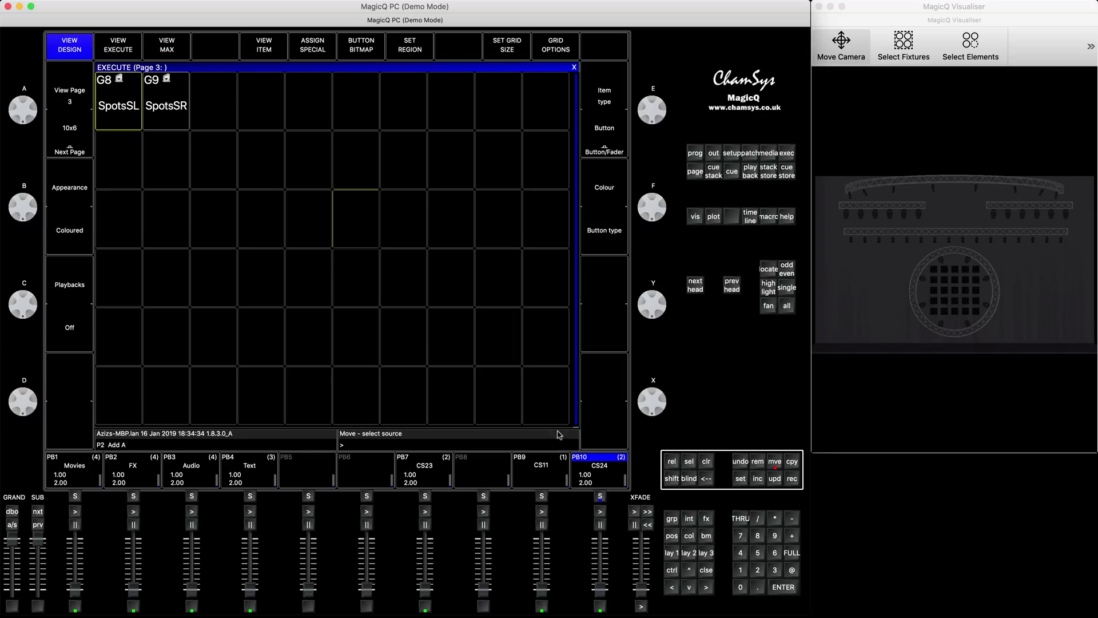
click(172, 94)
click(112, 172)
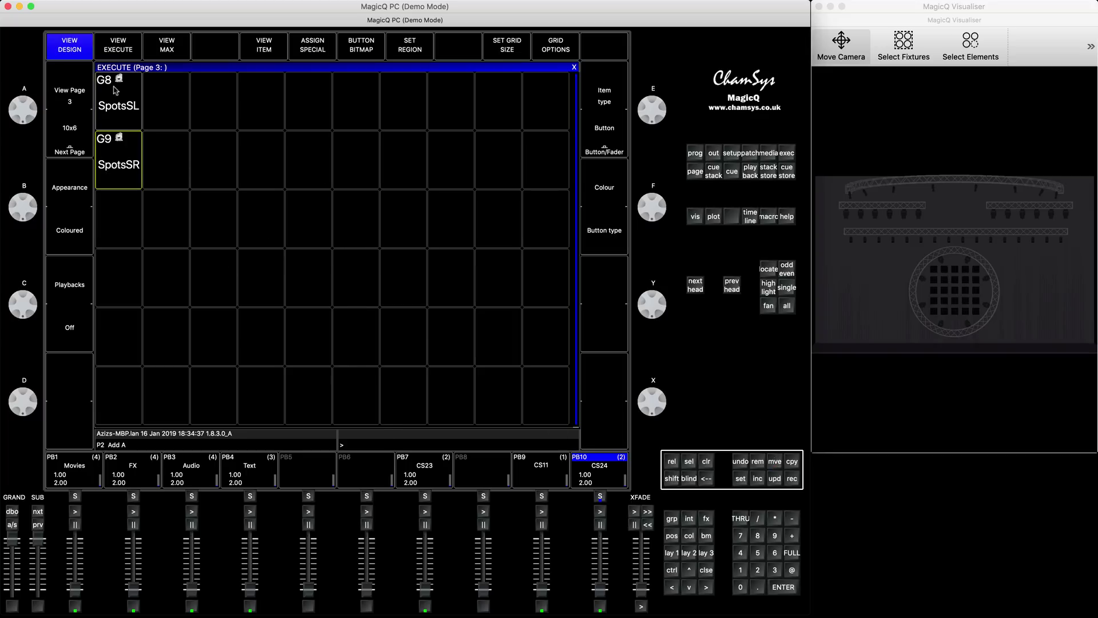
click(674, 556)
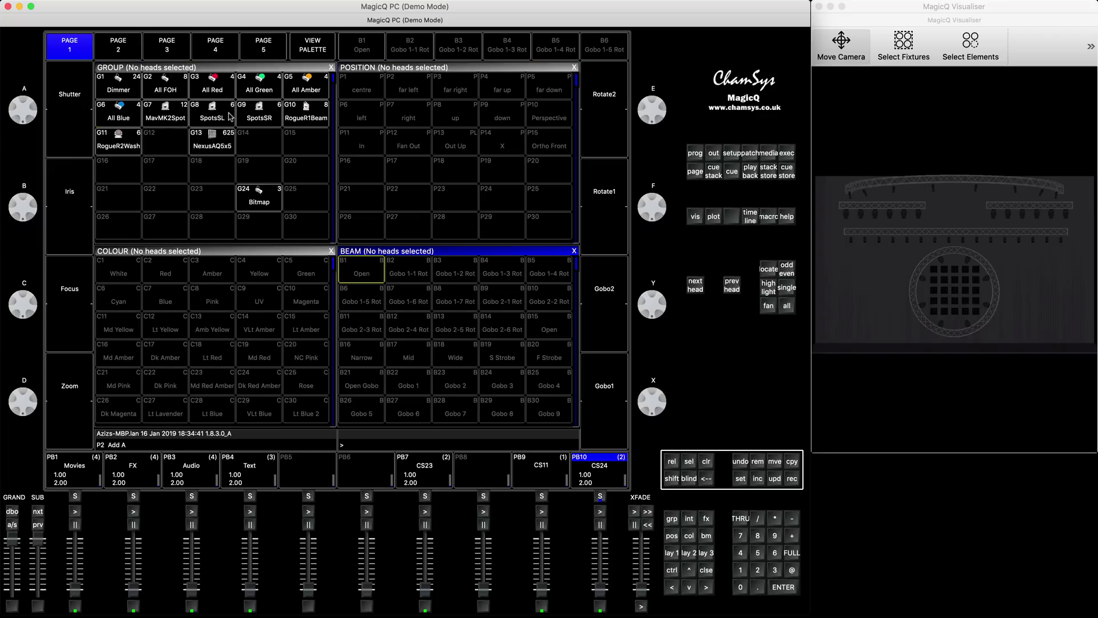
Copy colours C1–C8 (White to Pink) into execute page 3 beside SpotsSL
click(177, 119)
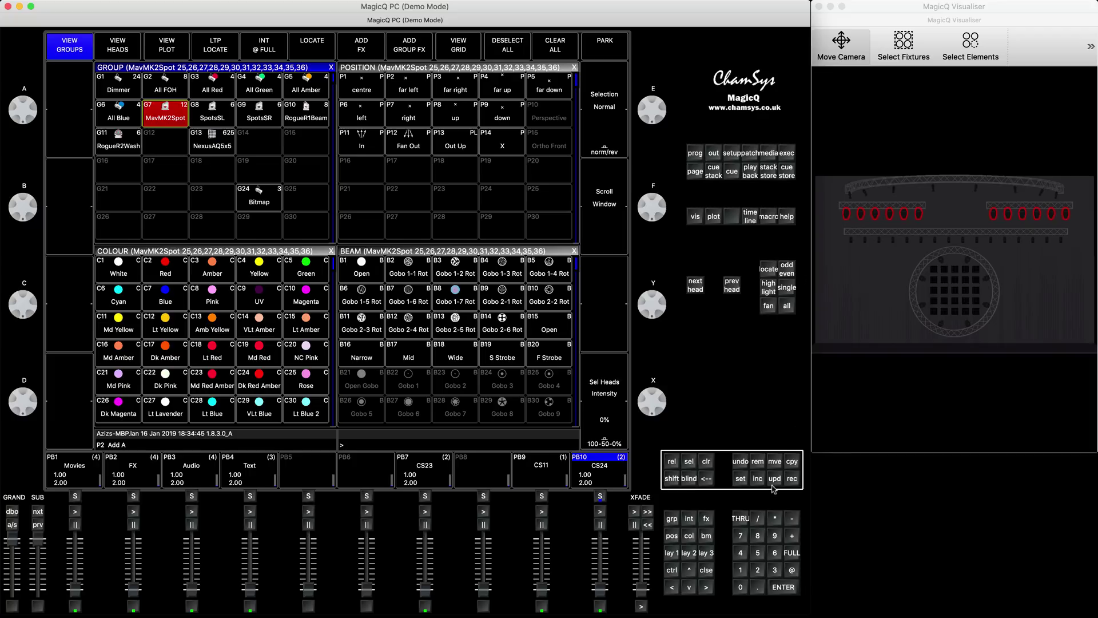
click(792, 462)
drag(117, 270, 198, 291)
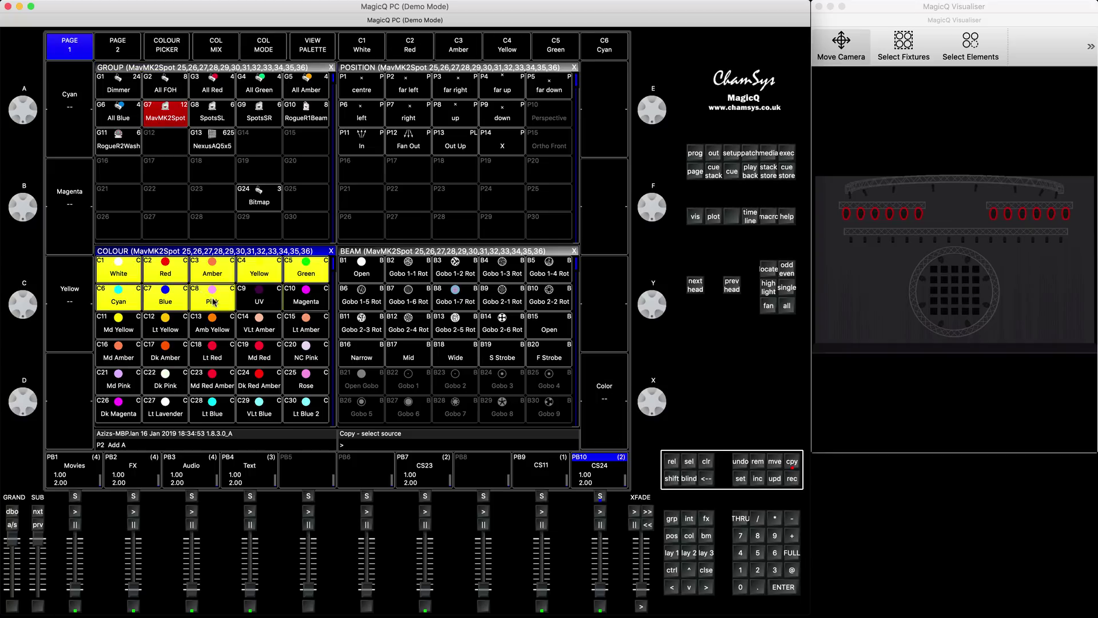
key(Return)
click(786, 153)
click(162, 92)
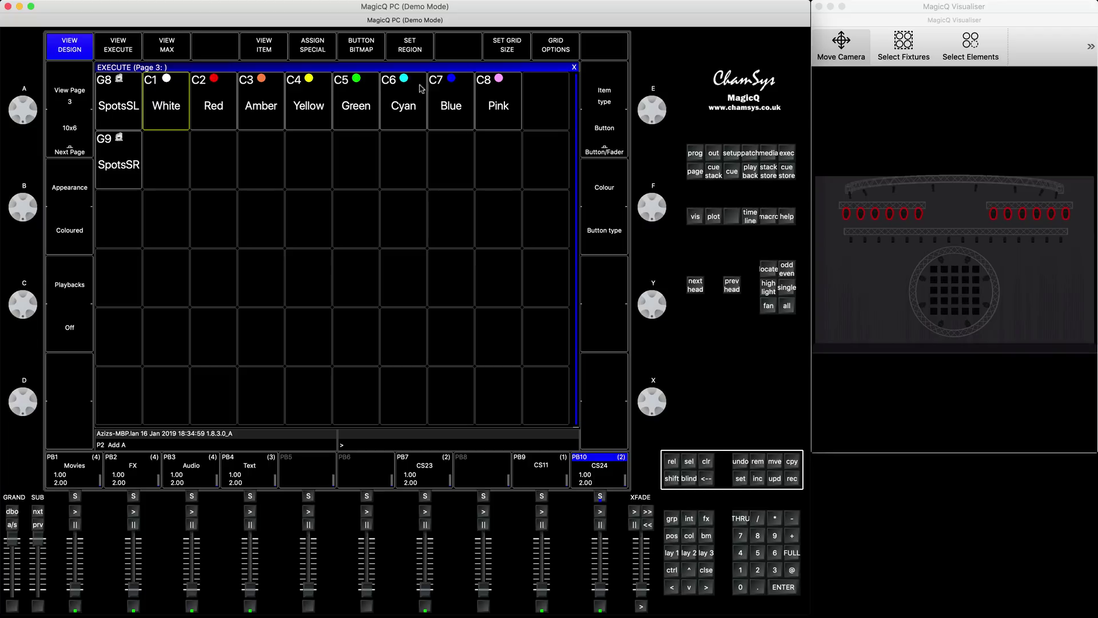
Duplicate the eight row-1 colour buttons into the SpotsSR row and restore the palette windows
click(792, 462)
drag(170, 113, 489, 110)
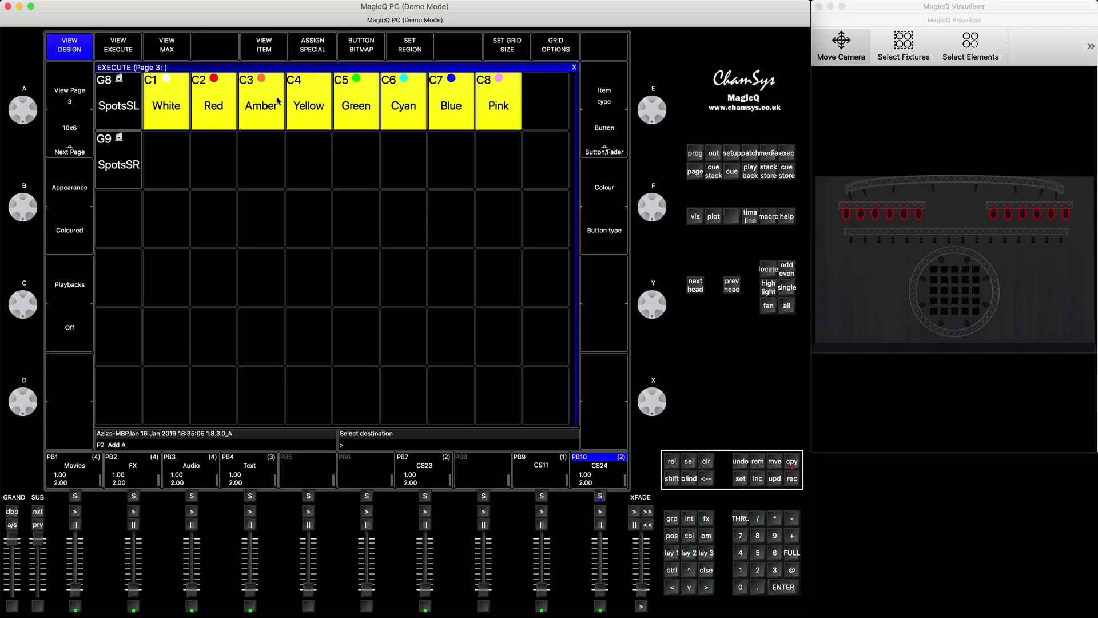
click(182, 158)
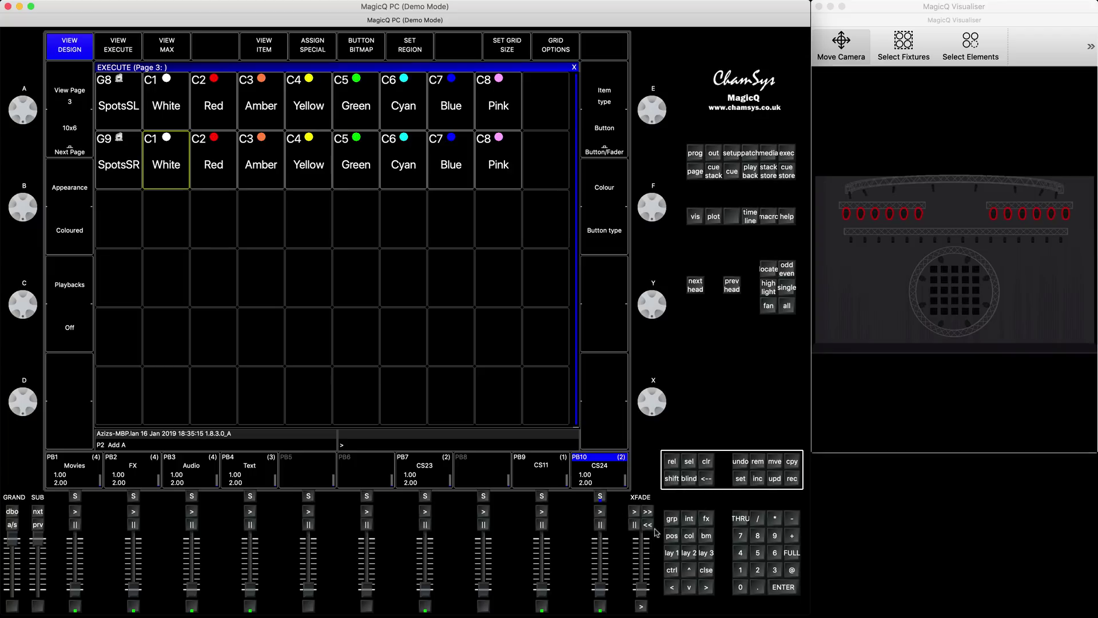
click(672, 551)
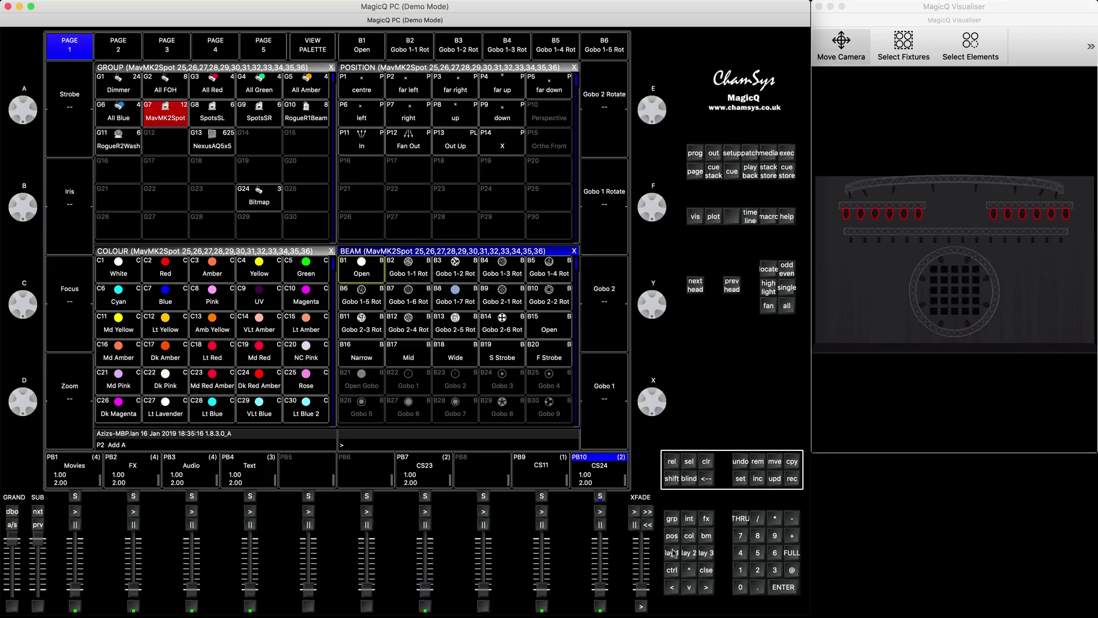
Copy palettes Soft 3 (C46) and Soft 4 (C47) into the execute page 3 grid
click(264, 253)
key(Down)
key(Down)
key(Down)
key(Down)
key(Down)
key(Down)
key(Down)
key(Down)
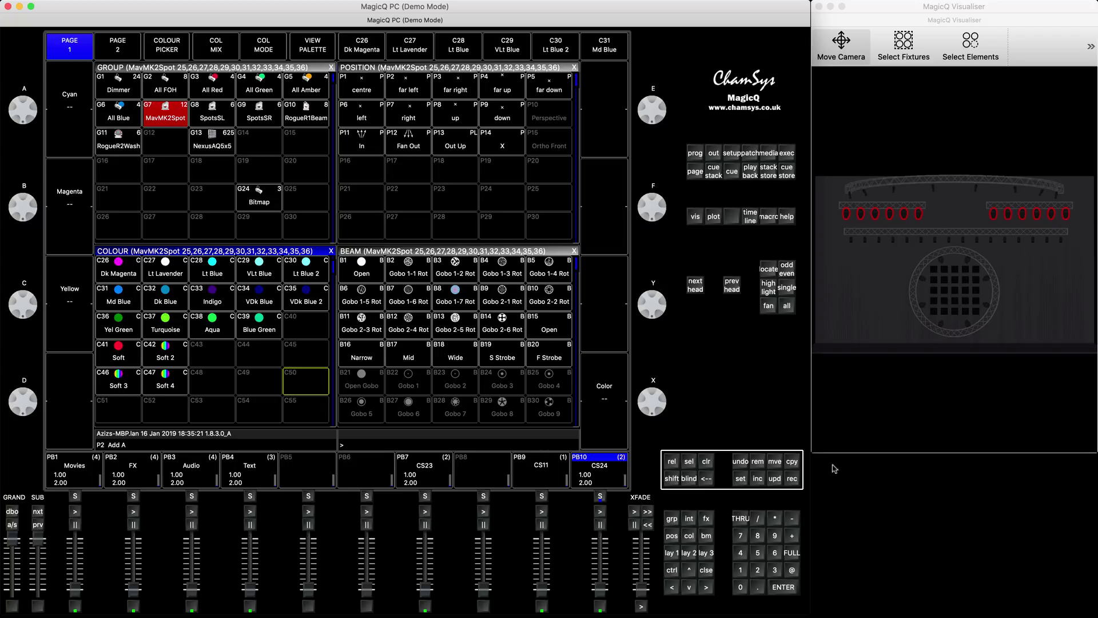
click(792, 462)
drag(115, 385, 168, 386)
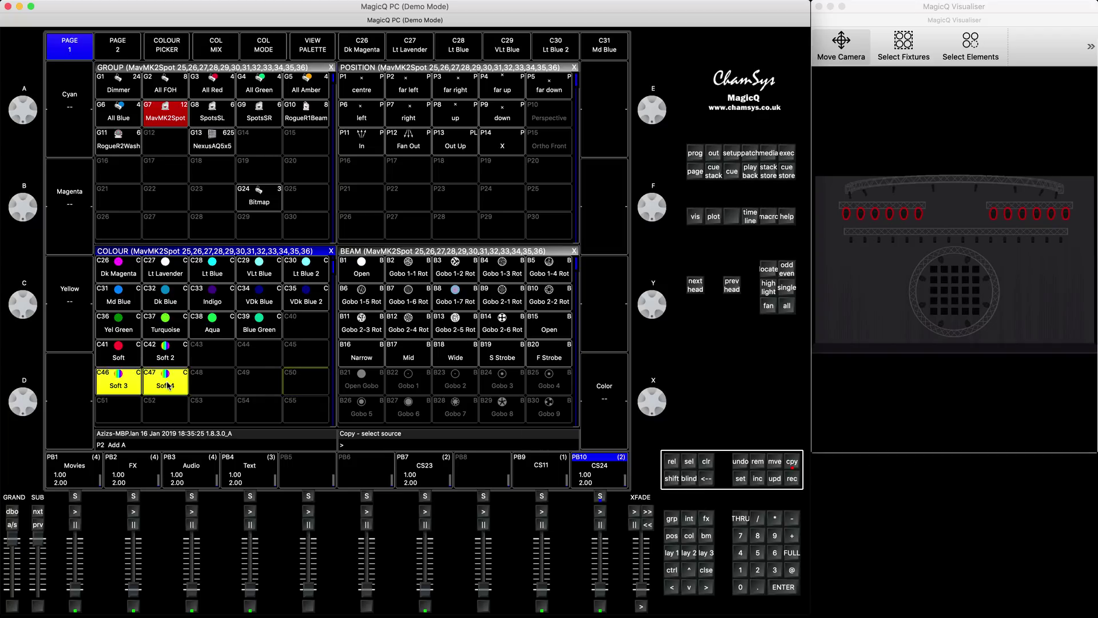
click(787, 152)
click(160, 221)
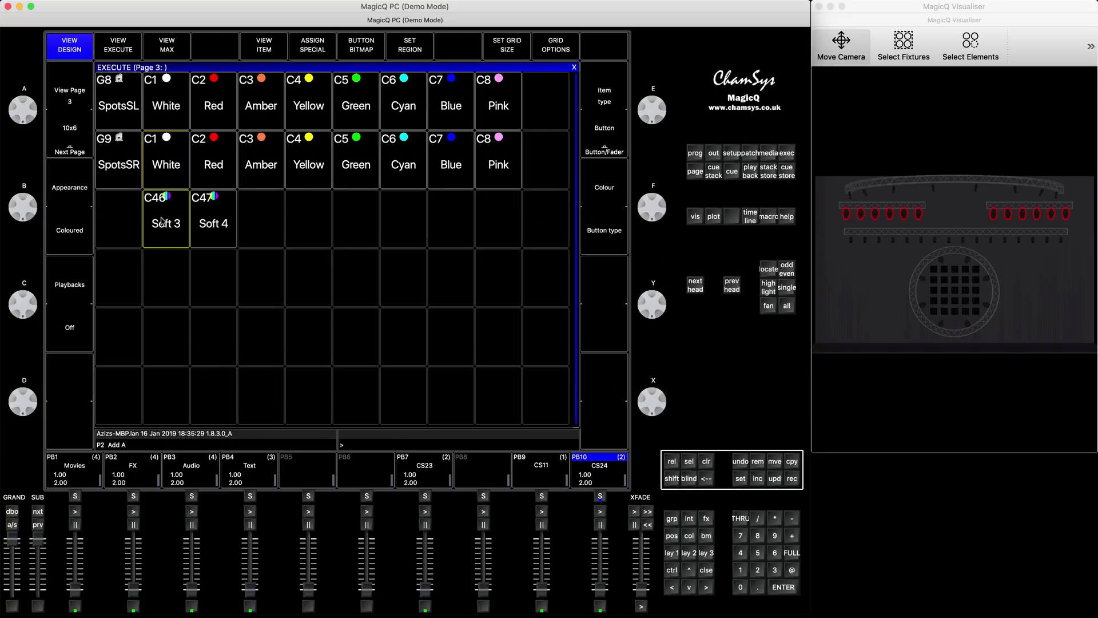
Move Soft 3 to the end of the SpotsSL row and Soft 4 to the SpotsSR row's end, then clear
click(774, 464)
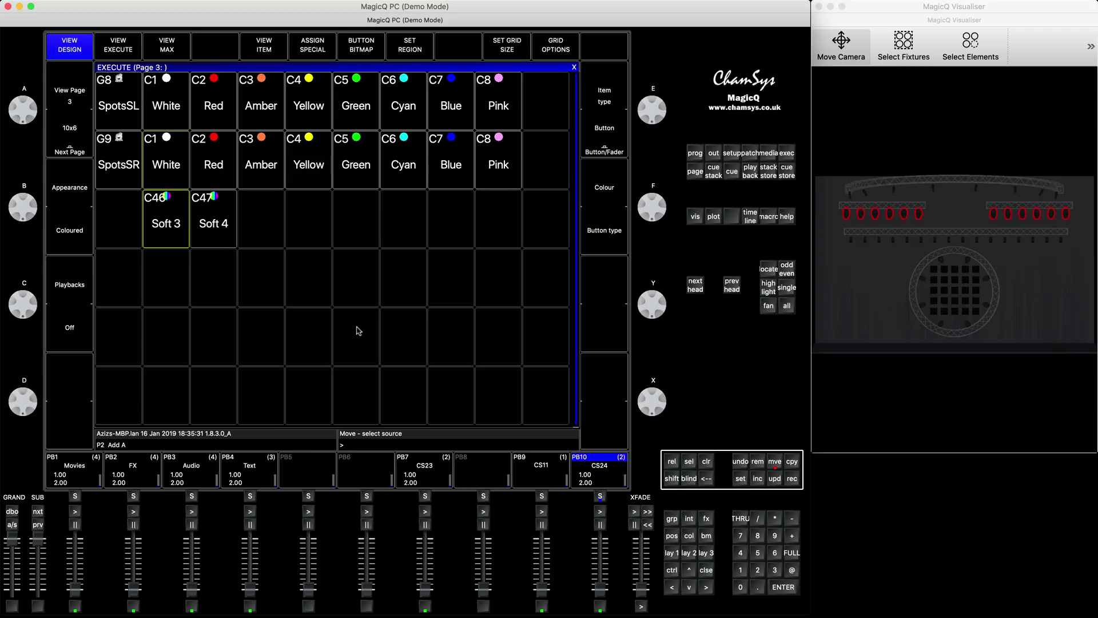
click(179, 234)
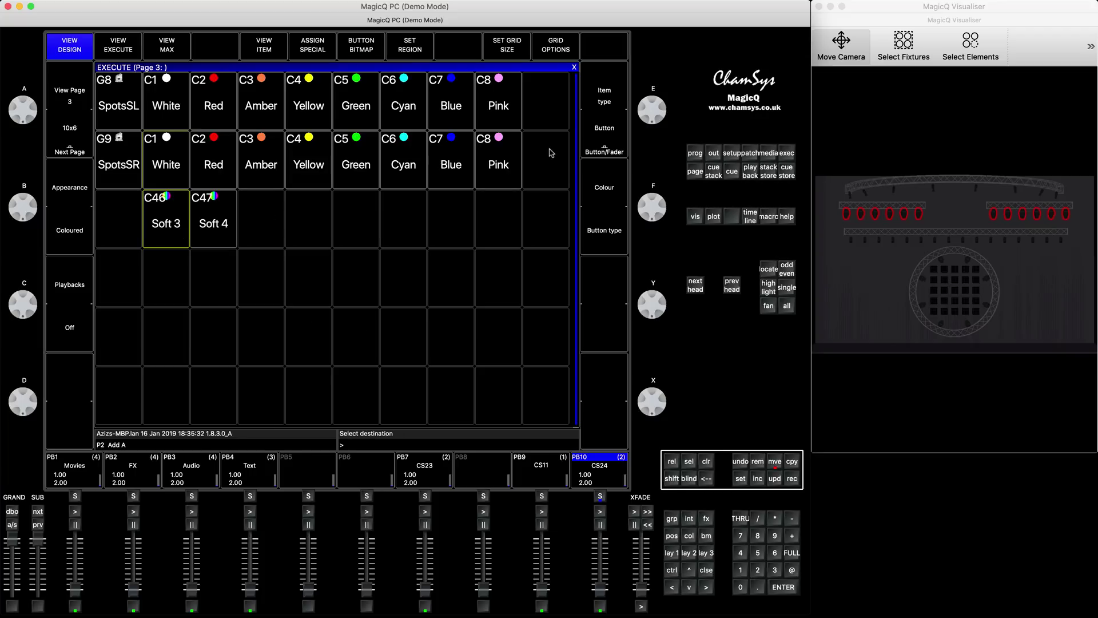
click(532, 92)
click(775, 462)
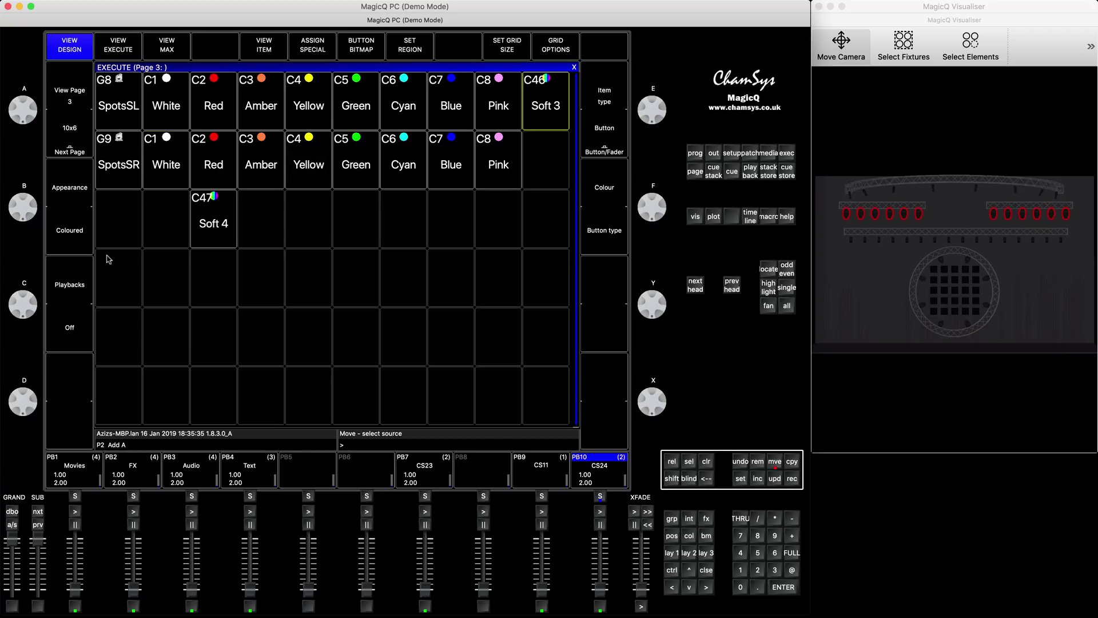
click(226, 228)
click(546, 160)
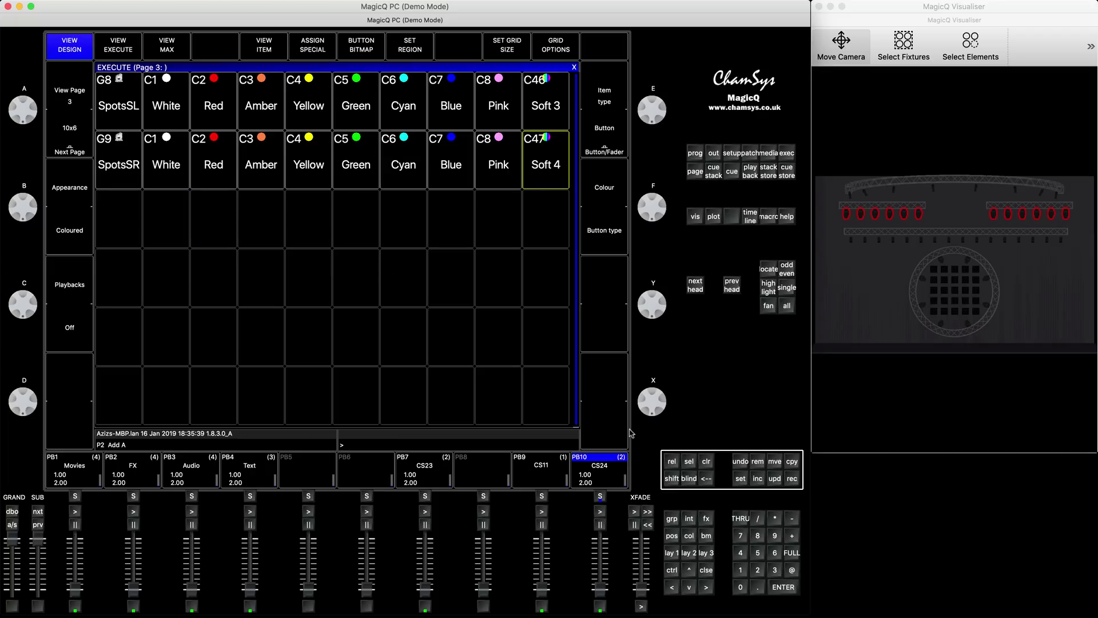
click(706, 462)
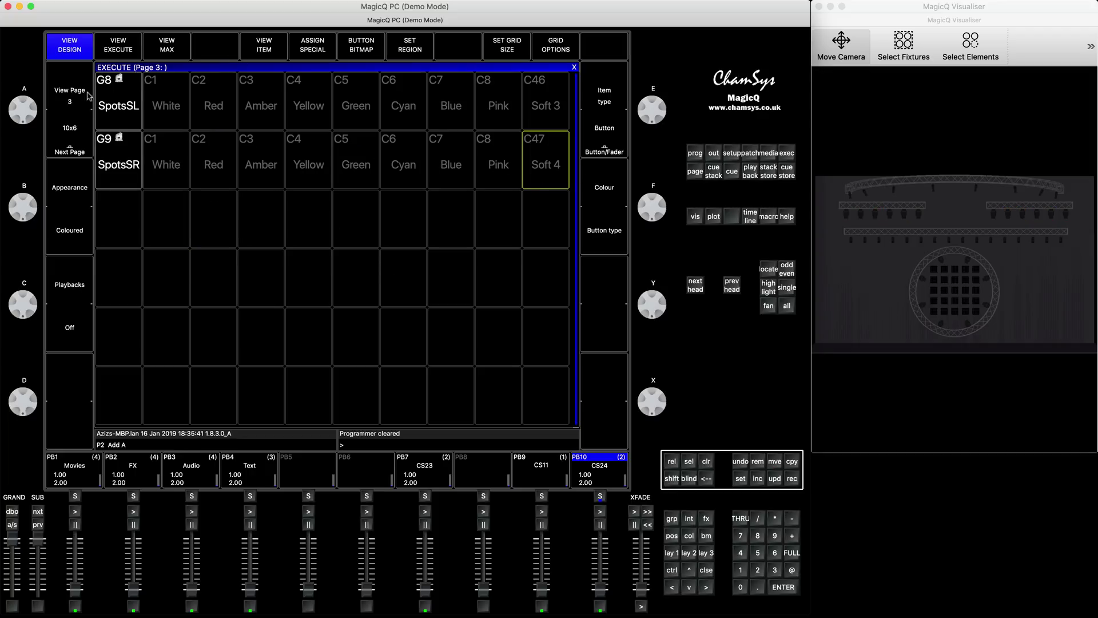
Make the SpotsSL top row and SpotsSR second row two separate regions, then select Soft 3
drag(122, 99, 539, 102)
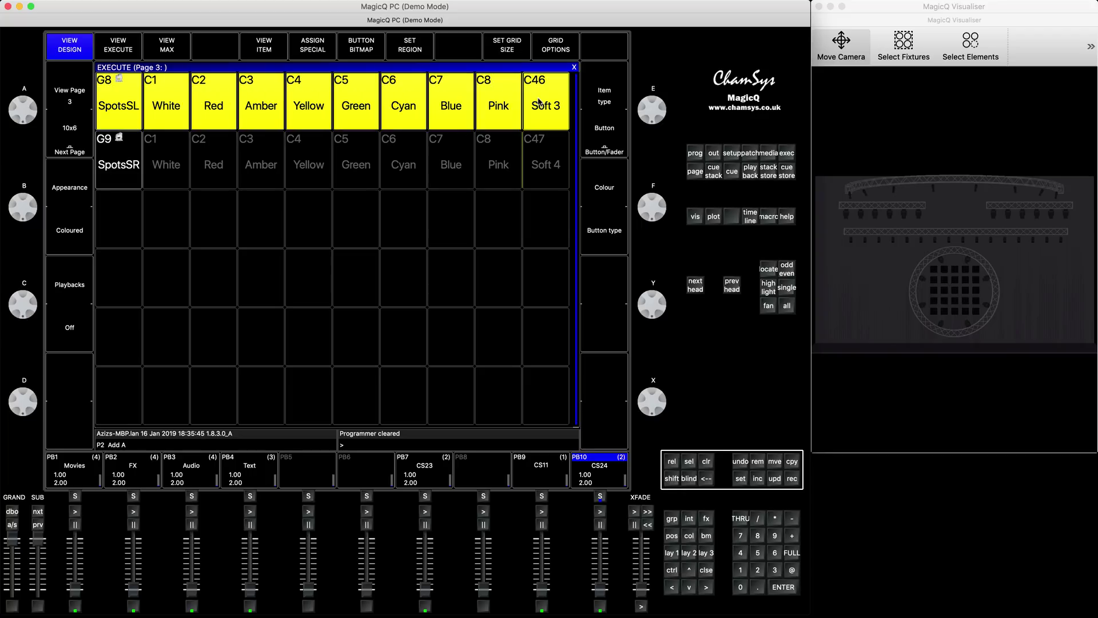
click(407, 41)
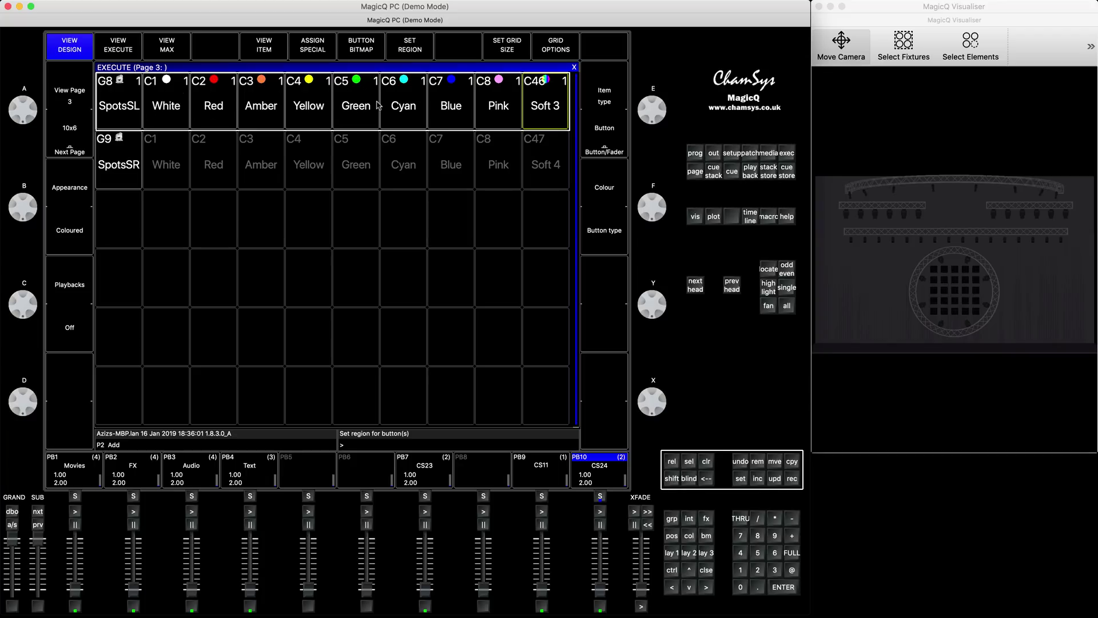
mouse_move(121, 153)
mouse_down()
mouse_move(131, 163)
mouse_move(548, 171)
mouse_up()
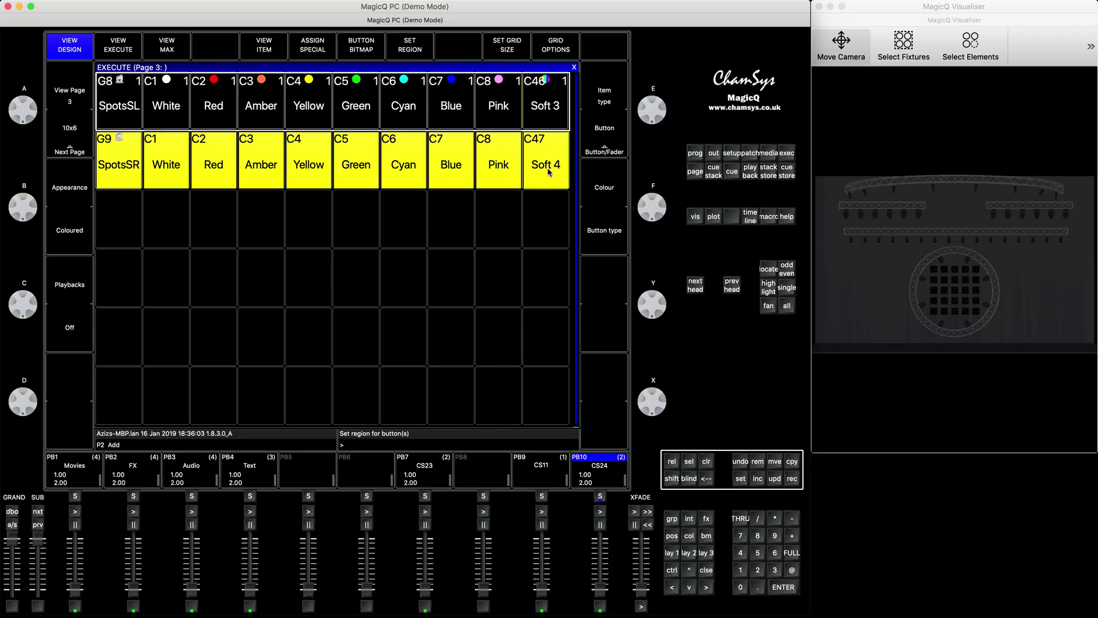
click(410, 51)
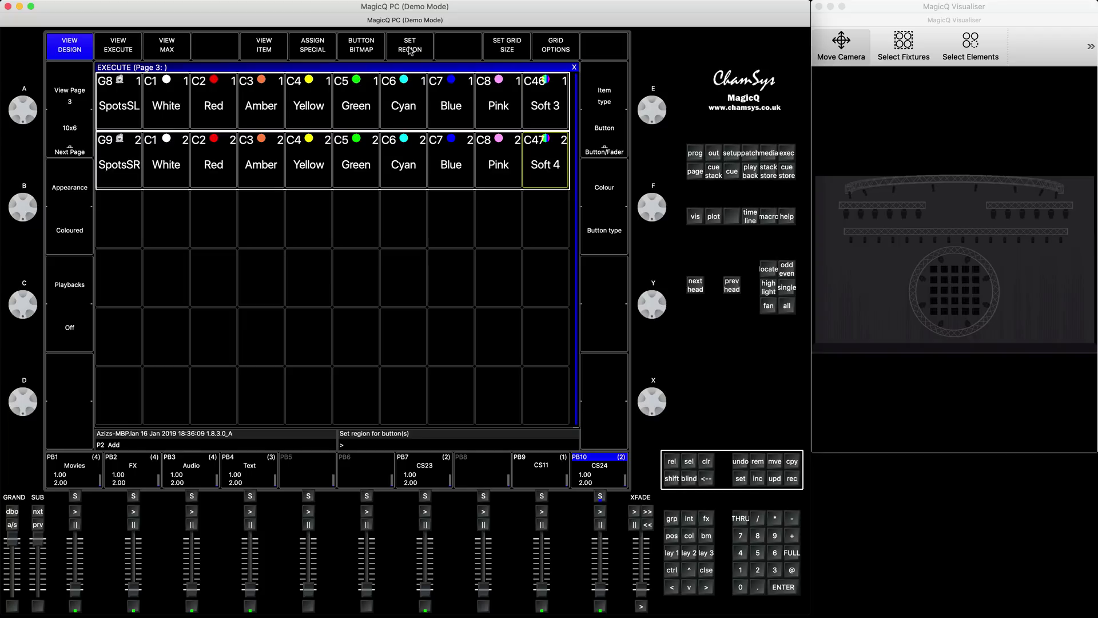
click(547, 102)
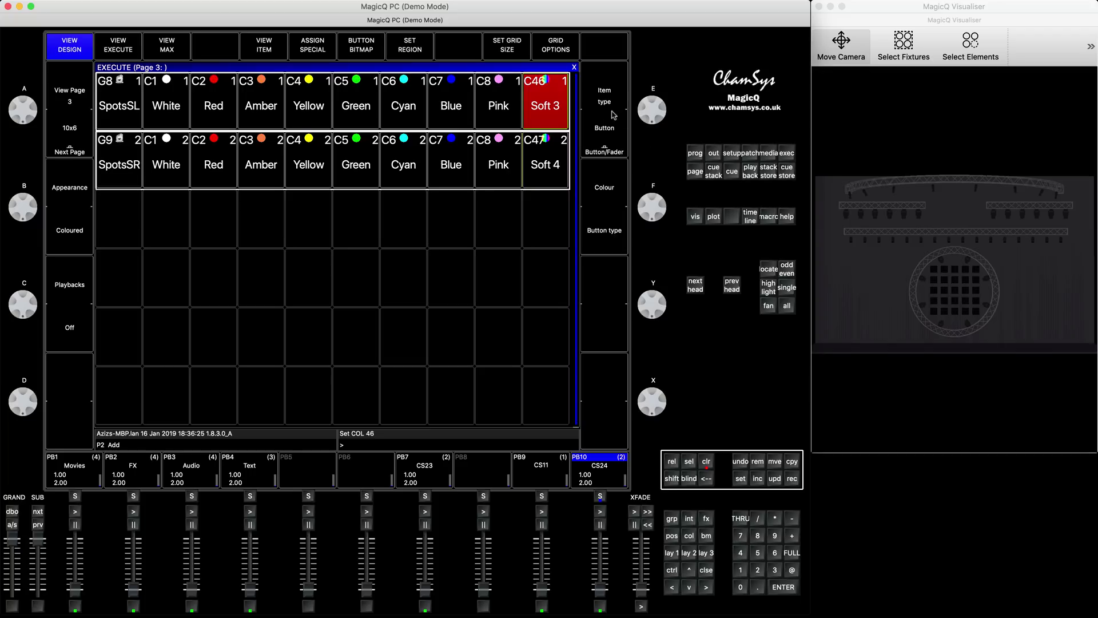
Set Soft 3 (C46) and Soft 4 (C47) to Link items, then view playback 10's cue stack CS24
click(607, 146)
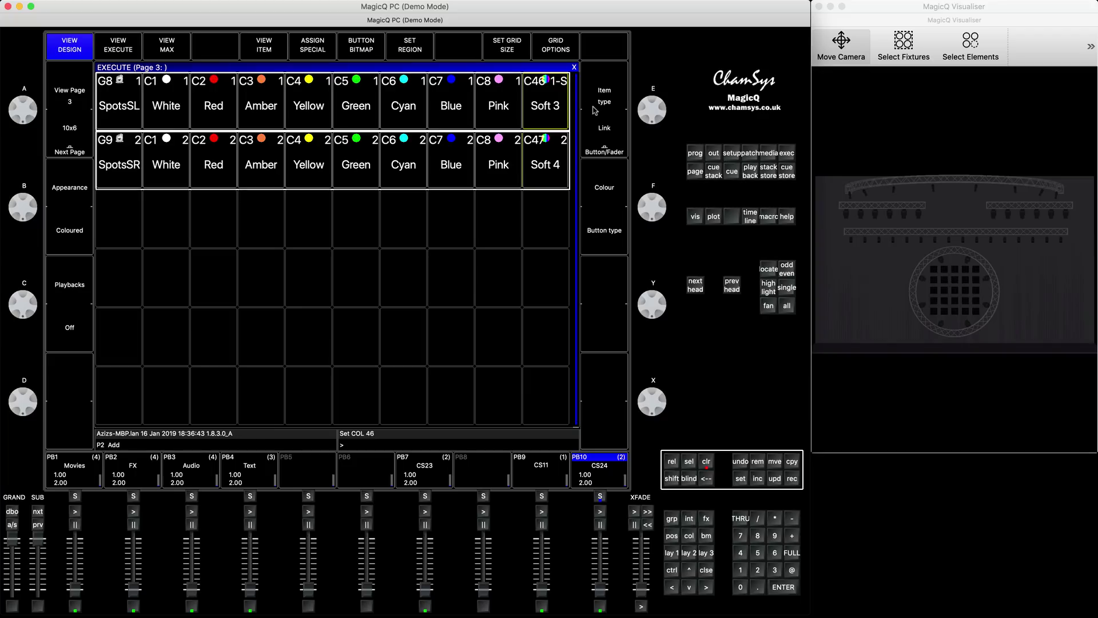
click(539, 157)
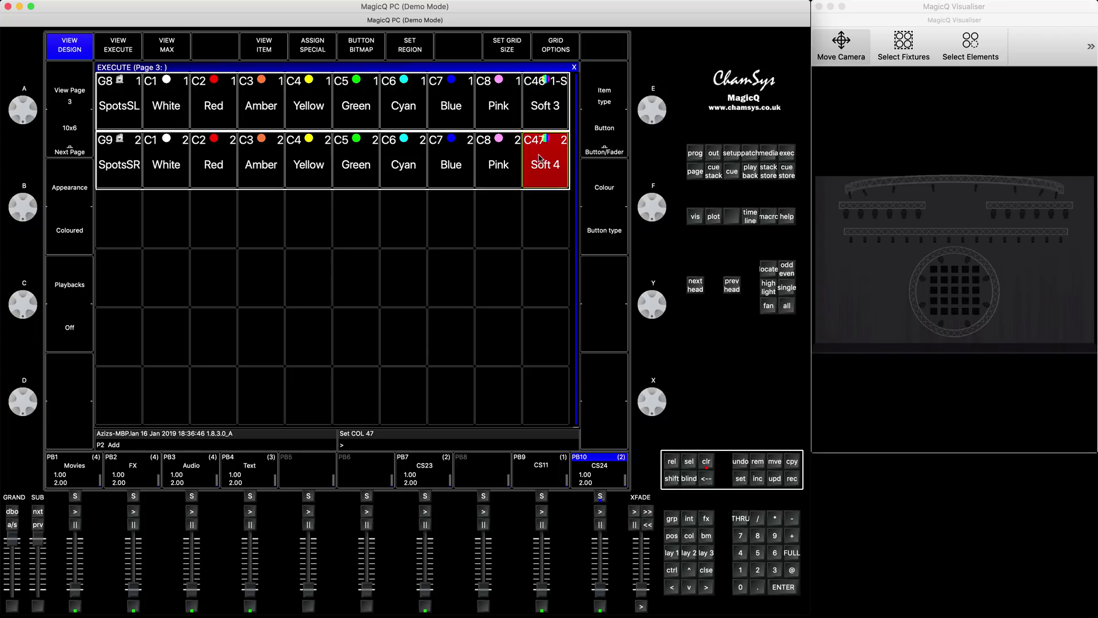
click(614, 145)
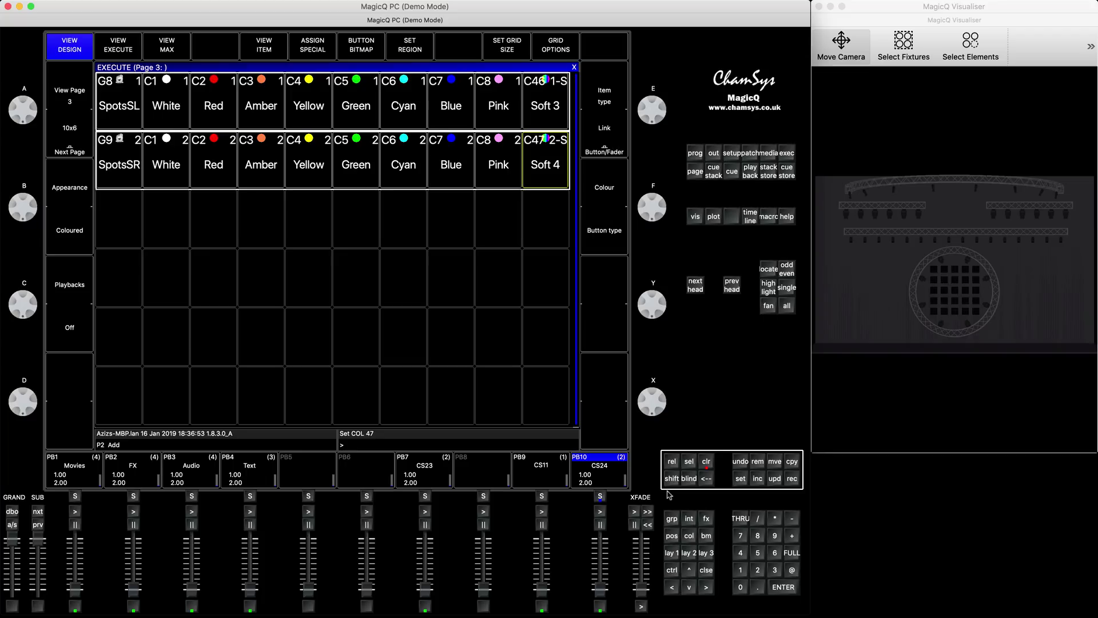
click(600, 499)
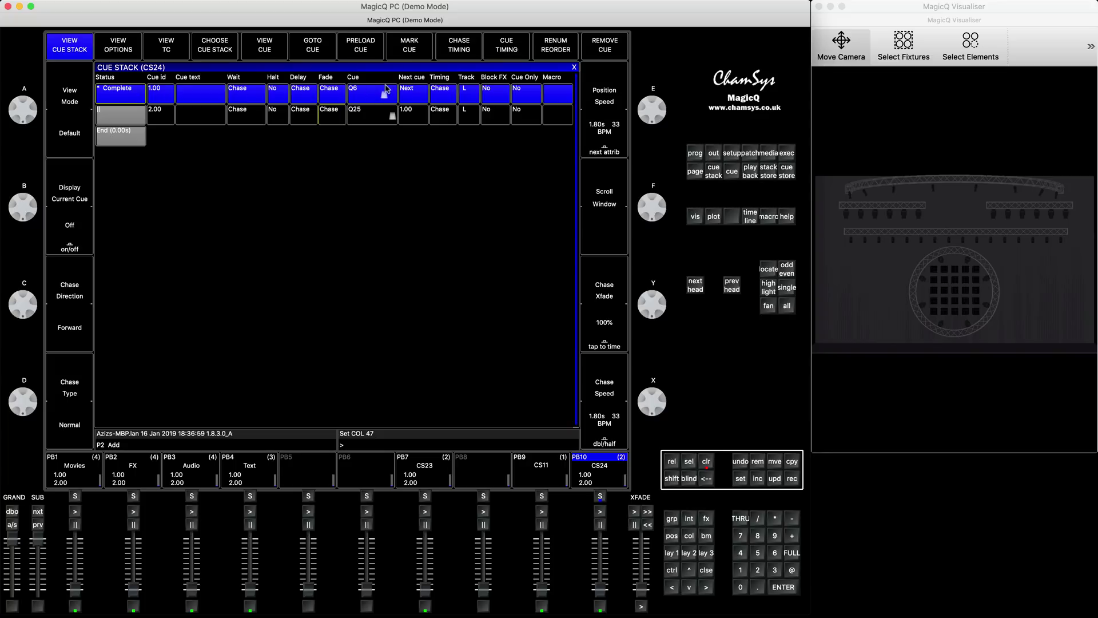
click(262, 47)
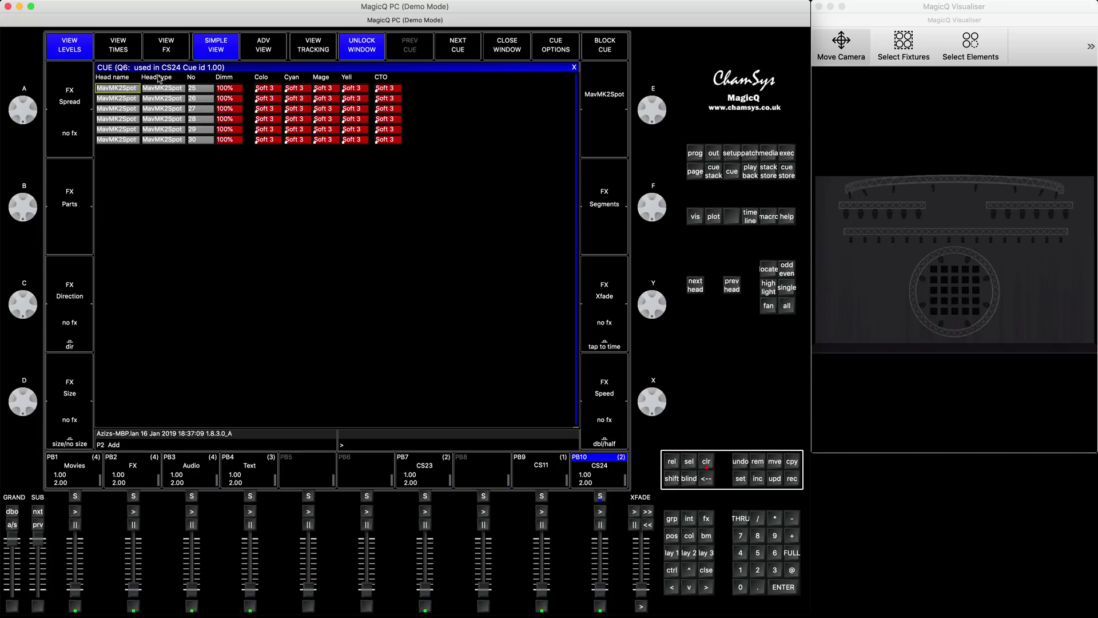
click(454, 48)
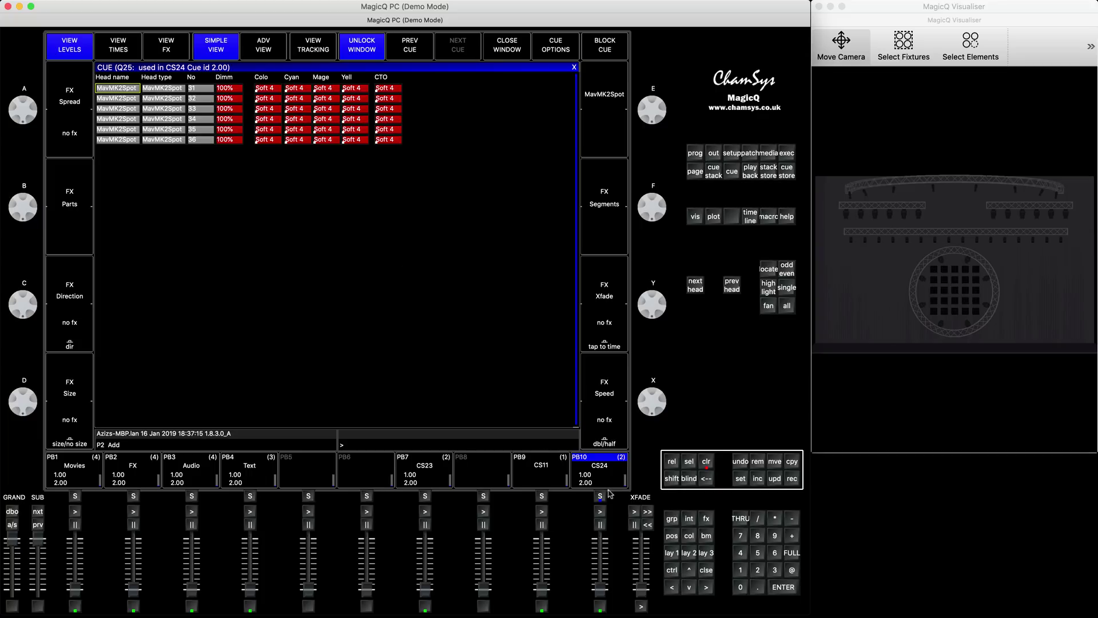
click(699, 572)
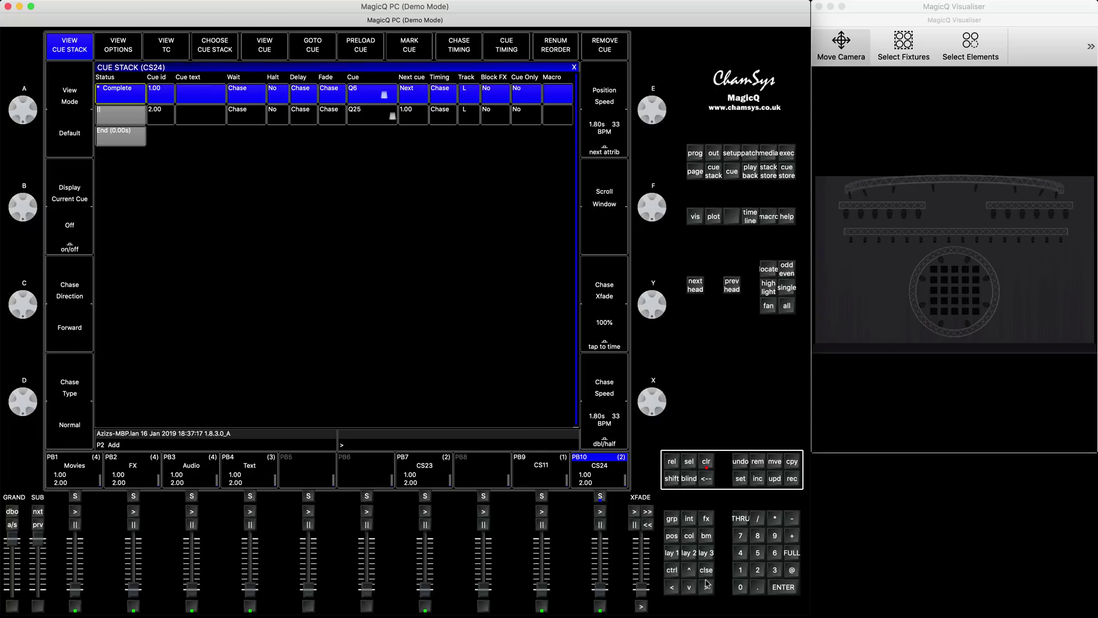
click(706, 571)
Run playback 10's CS24 chase so SpotsSL shows Cyan and SpotsSR shows Pink
click(498, 106)
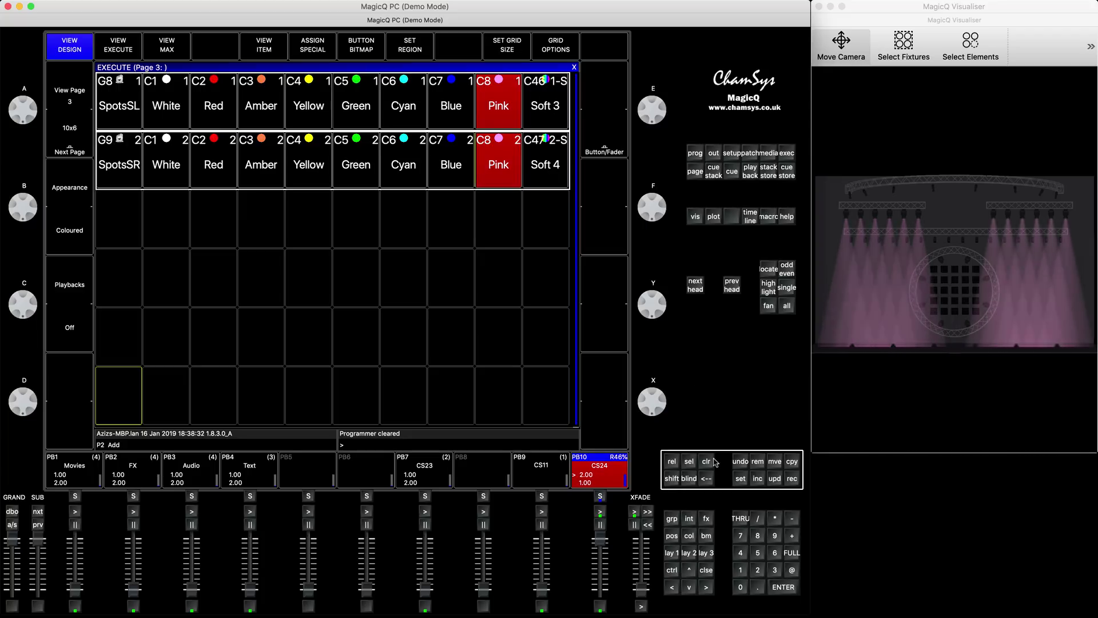
click(447, 159)
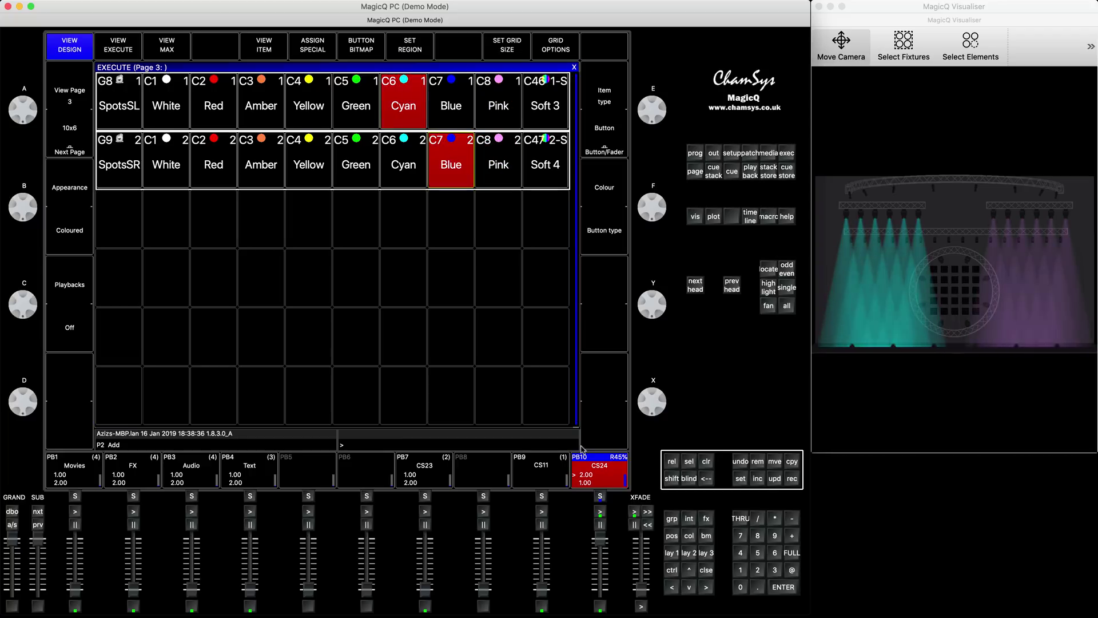